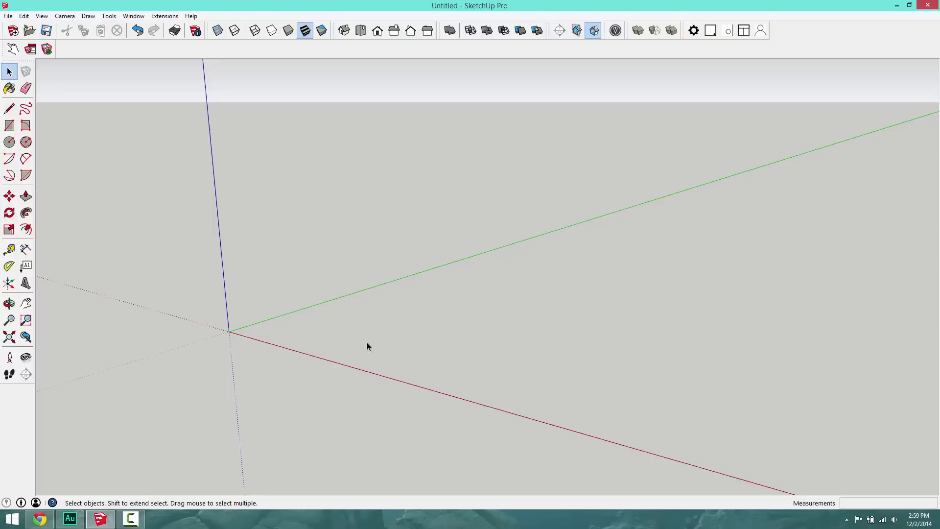
- Draw a rectangle near the origin and push/pull it up into an 8 3/8" tall box
{"action": "left_click", "coordinate": [16, 126]}
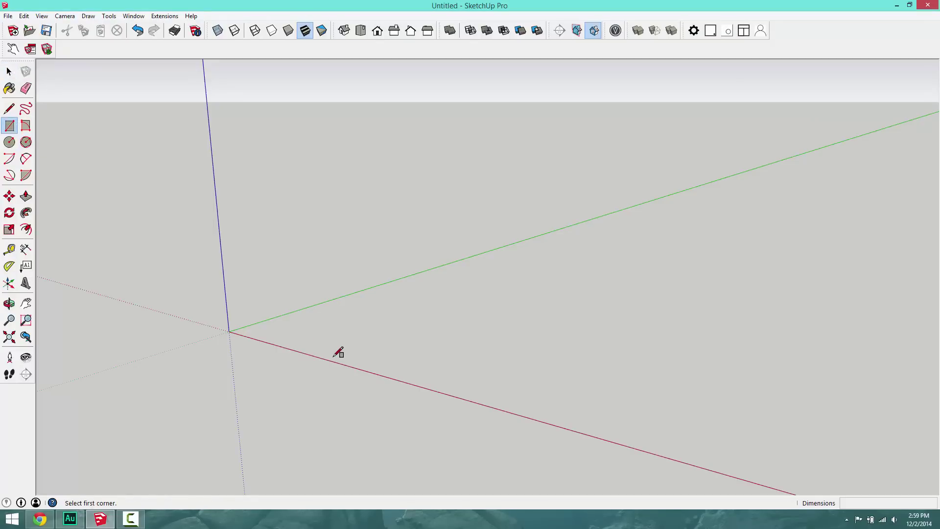
{"action": "left_click", "coordinate": [277, 331]}
{"action": "left_click", "coordinate": [567, 290]}
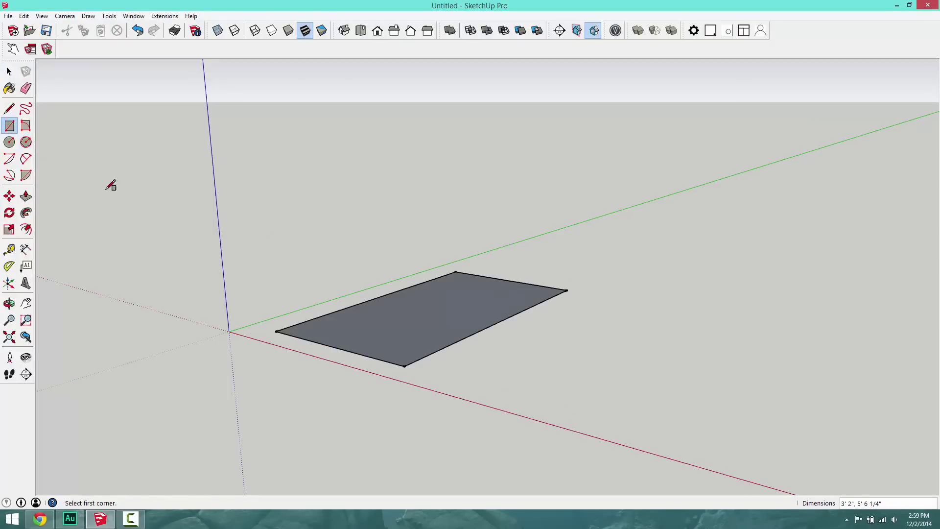
{"action": "left_click", "coordinate": [26, 196]}
{"action": "left_click", "coordinate": [405, 325]}
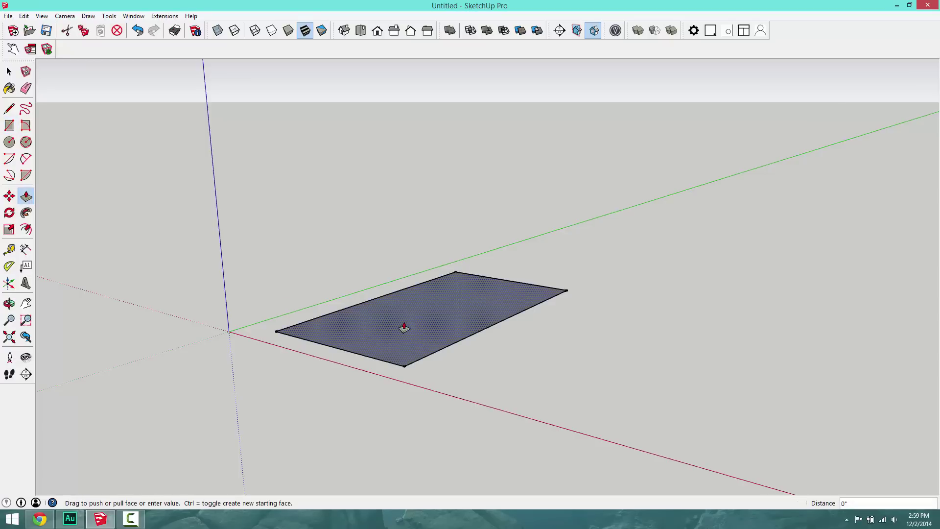
{"action": "left_click", "coordinate": [413, 289]}
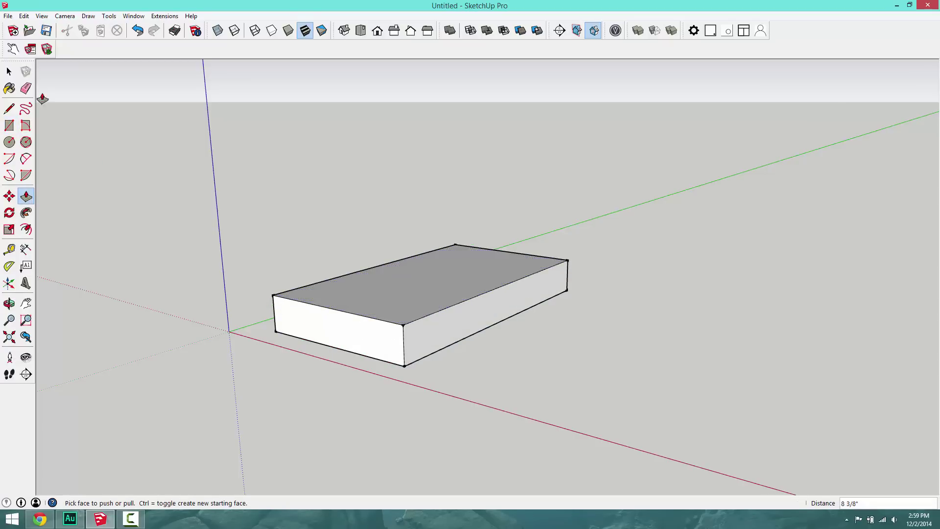
- Select the whole box and start making it a component from the context menu
{"action": "left_click", "coordinate": [9, 71]}
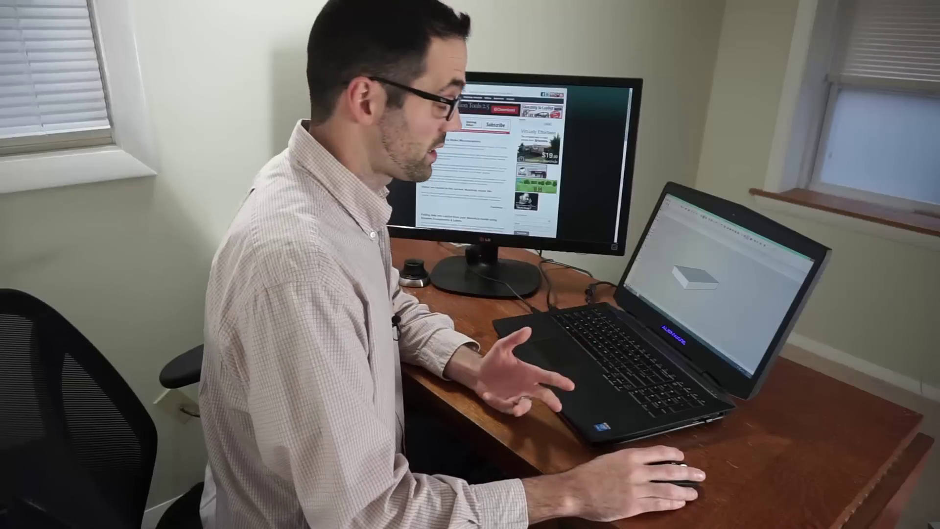
{"action": "left_click", "coordinate": [390, 287]}
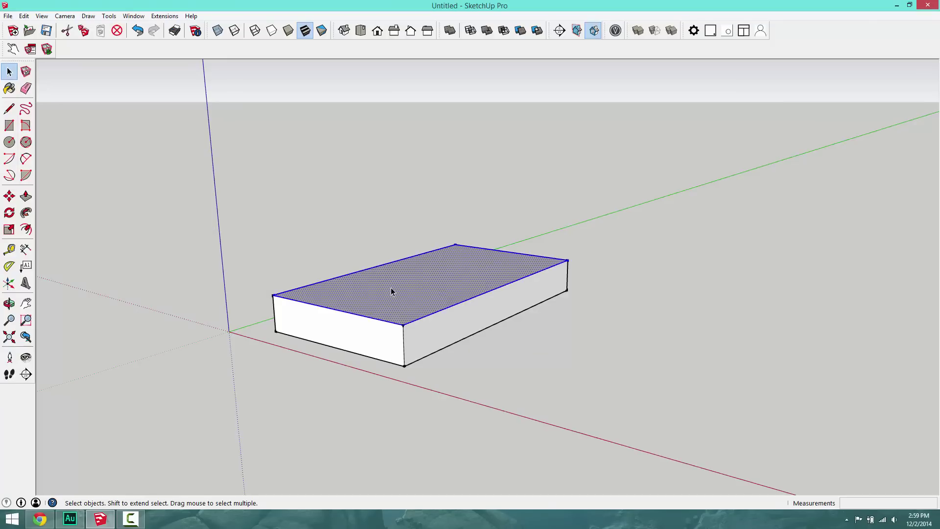
{"action": "double_click", "coordinate": [391, 286]}
{"action": "right_click", "coordinate": [391, 287]}
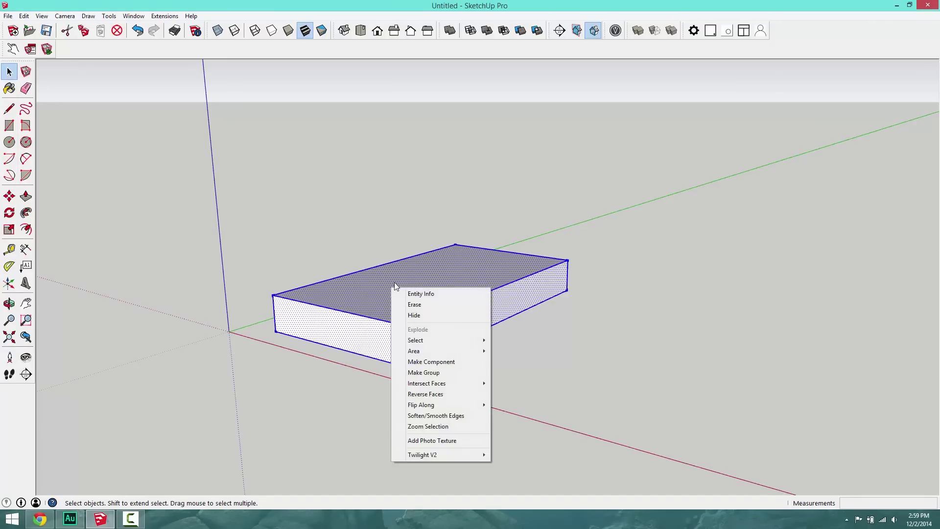
{"action": "left_click", "coordinate": [443, 361]}
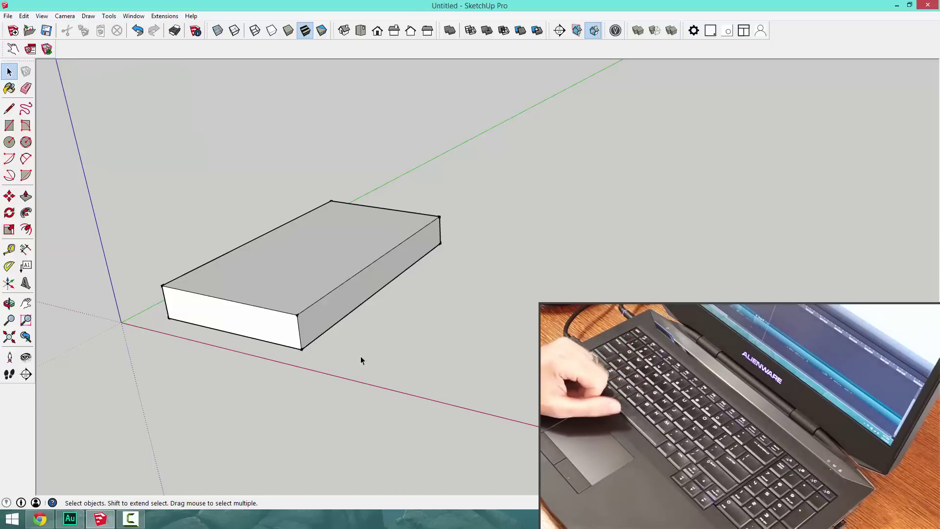
- Draw a second box beside the first with R and P, and make it a component with G
{"action": "key", "text": "r"}
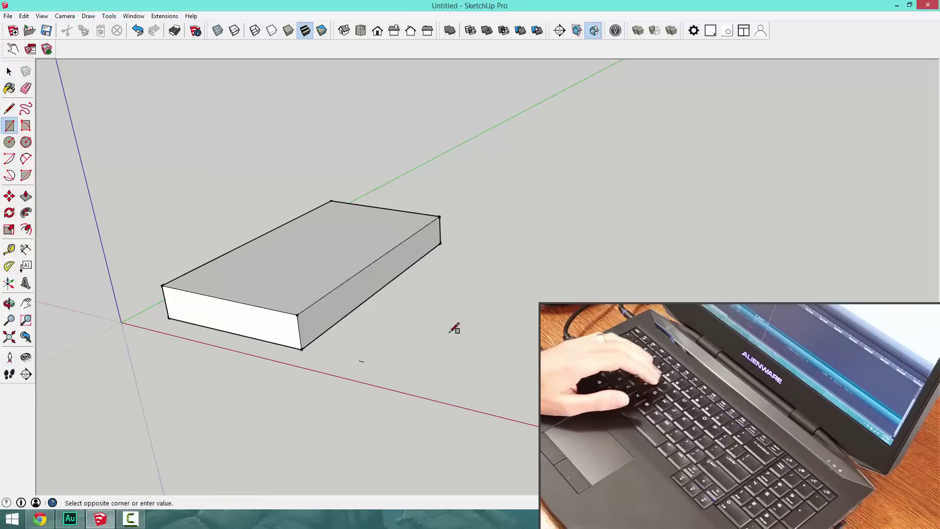
{"action": "left_click", "coordinate": [602, 268]}
{"action": "key", "text": "p"}
{"action": "left_click_drag", "start_coordinate": [528, 309], "coordinate": [531, 279]}
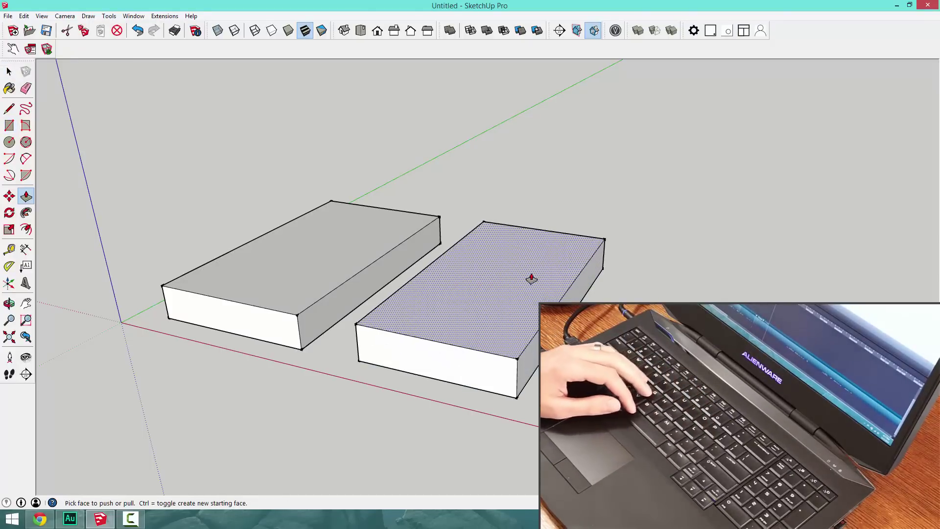
{"action": "key", "text": "space"}
{"action": "triple_click", "coordinate": [504, 287]}
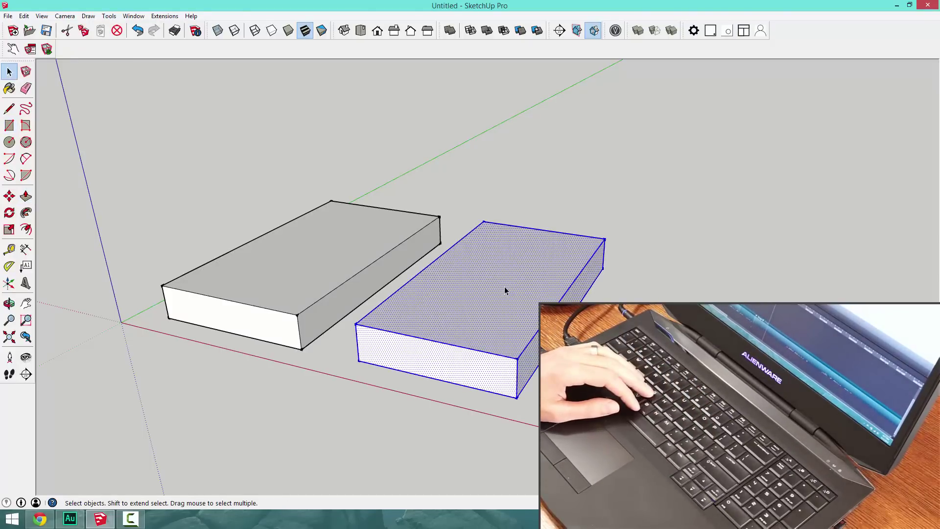
{"action": "key", "text": "g"}
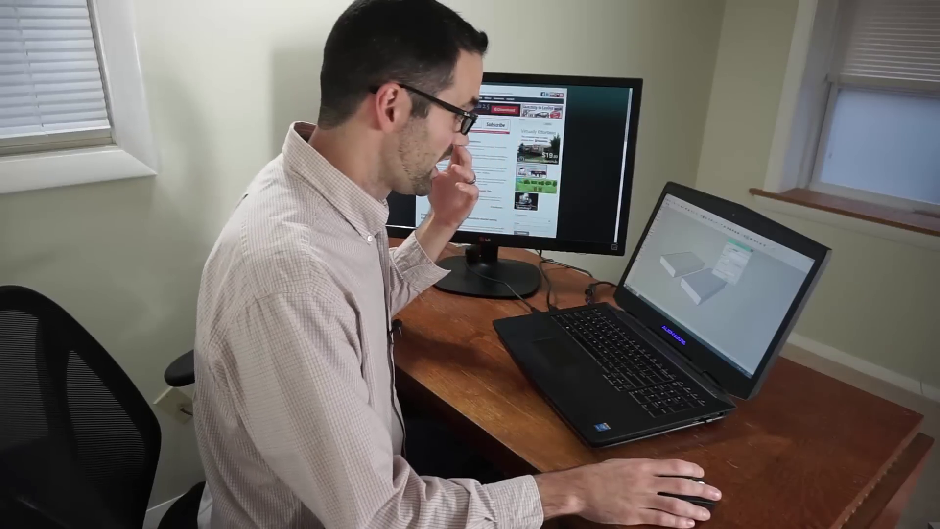
{"action": "key", "text": "Return"}
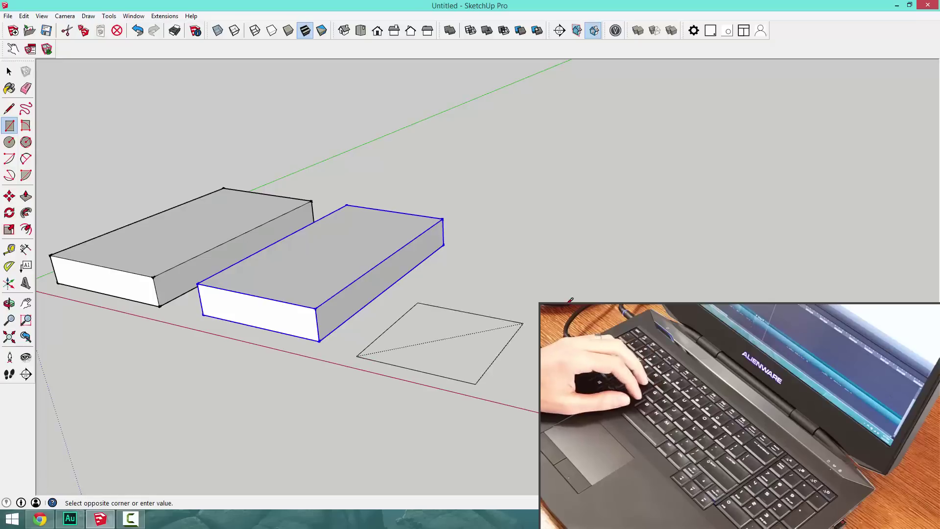
- Draw a thin slab, select it whole, and start making it a component with G
{"action": "left_click", "coordinate": [573, 261]}
{"action": "key", "text": "p"}
{"action": "left_click_drag", "start_coordinate": [522, 294], "coordinate": [516, 266]}
{"action": "key", "text": "space"}
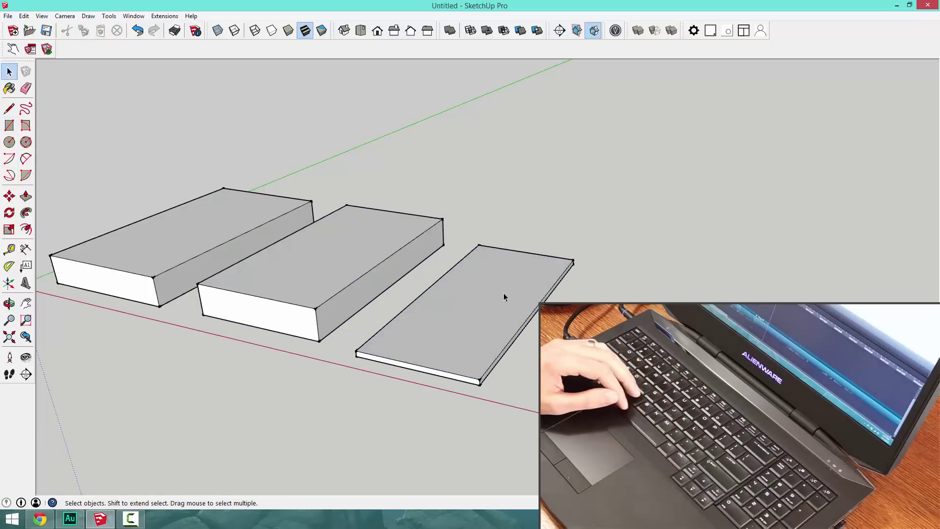
{"action": "triple_click", "coordinate": [504, 293]}
{"action": "key", "text": "g"}
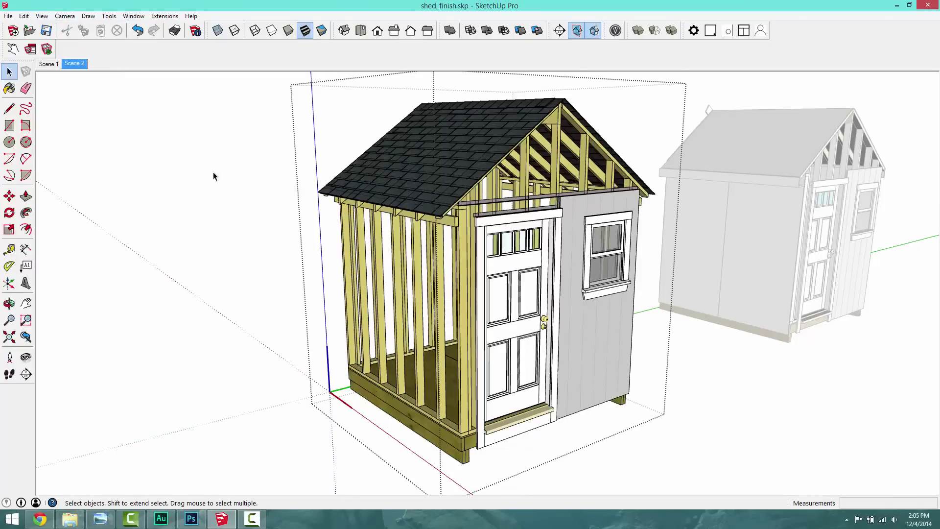
- Edit the shed's left wall group, hide the rest of the model, and orbit to view the wall frames
{"action": "double_click", "coordinate": [413, 284]}
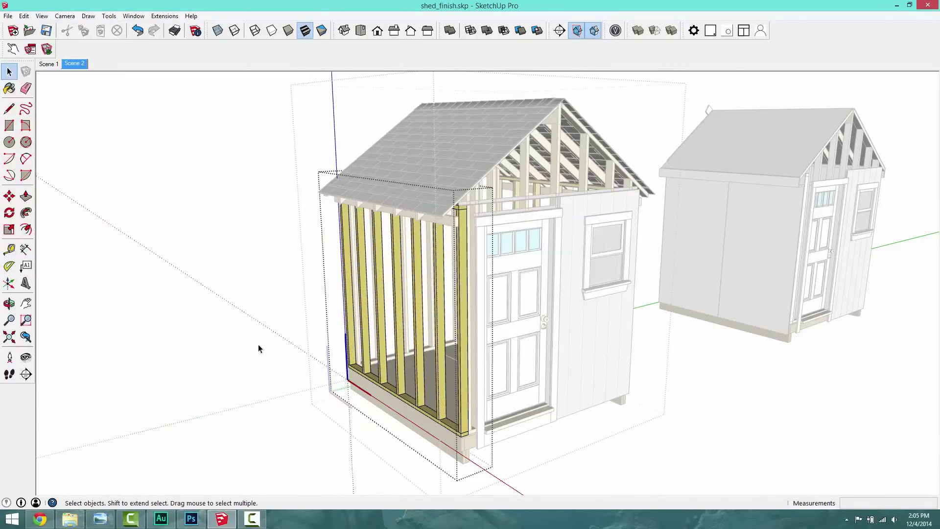
{"action": "left_click", "coordinate": [41, 16]}
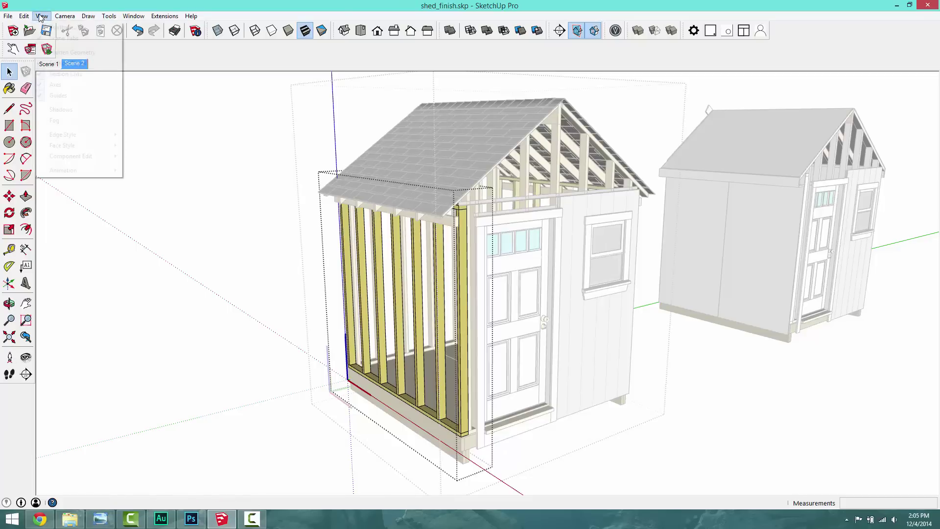
{"action": "mouse_move", "coordinate": [89, 160]}
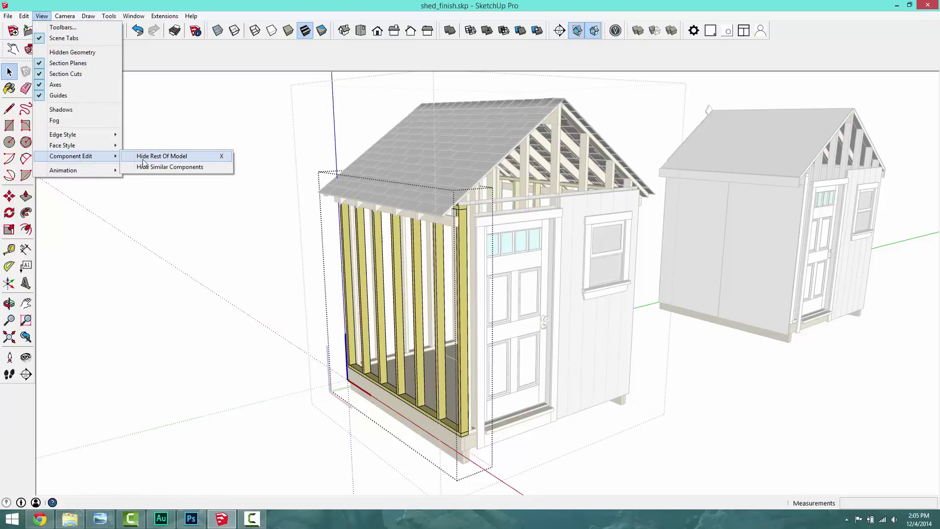
{"action": "left_click", "coordinate": [171, 156]}
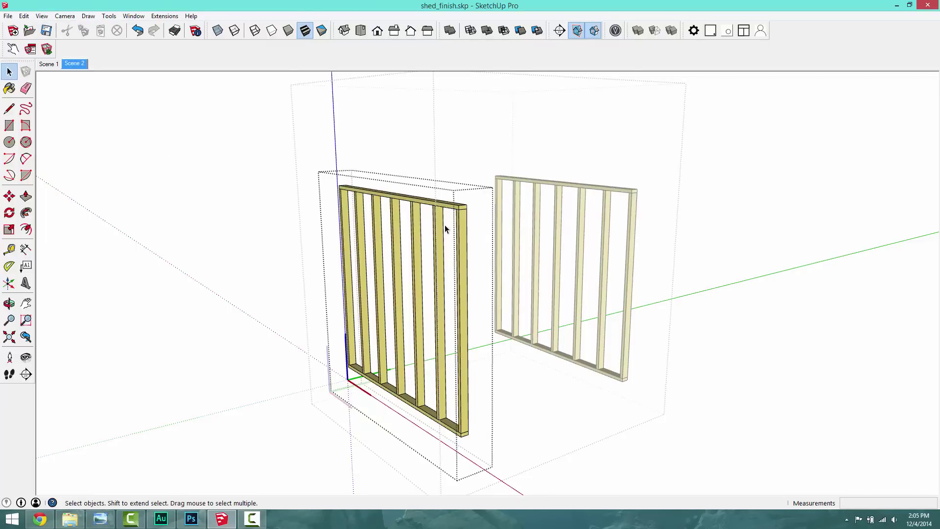
{"action": "middle_click_drag", "start_coordinate": [406, 268], "coordinate": [369, 342]}
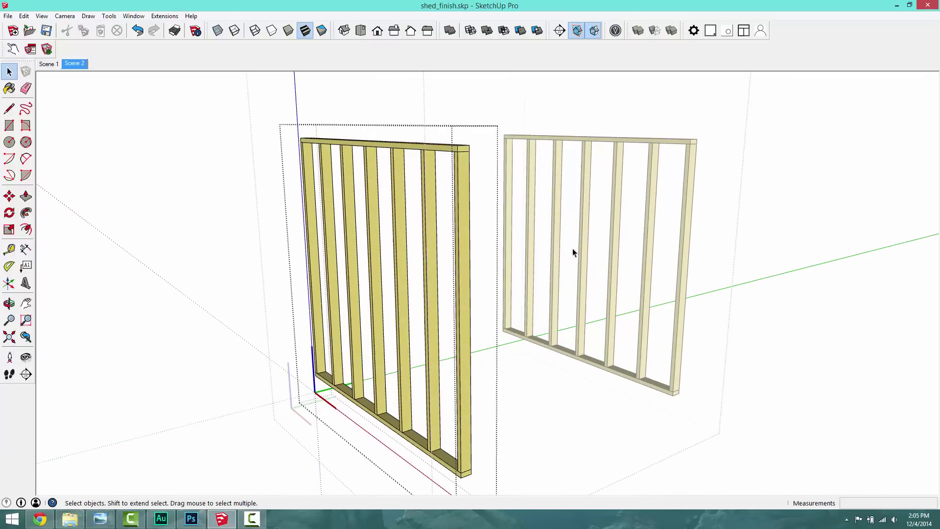
{"action": "middle_click_drag", "start_coordinate": [573, 251], "coordinate": [609, 265]}
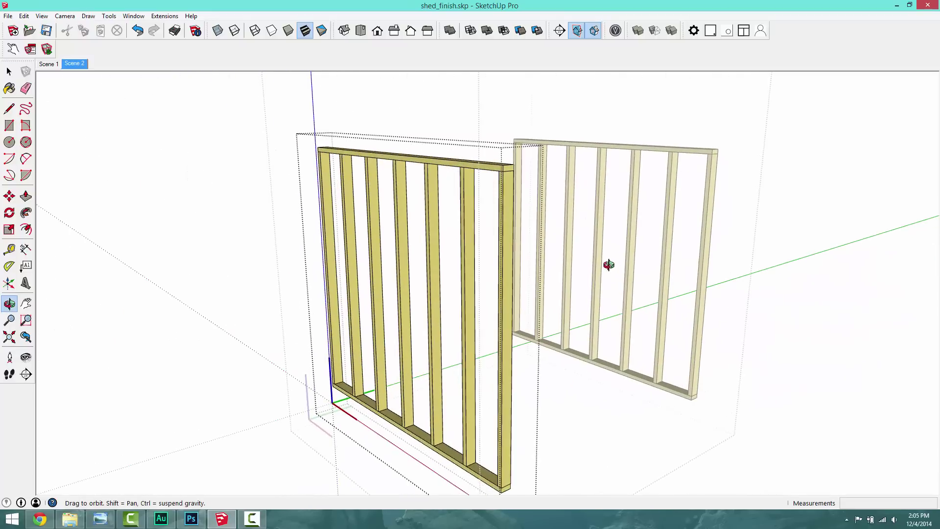
- Bring the rest of the shed back with H, inspect the corner framing, then hide it again
{"action": "key", "text": "space"}
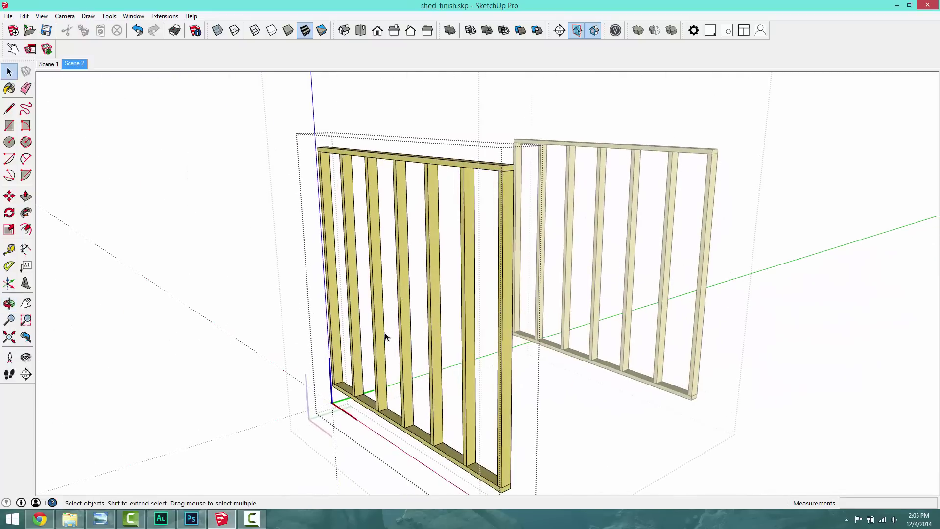
{"action": "key", "text": "h"}
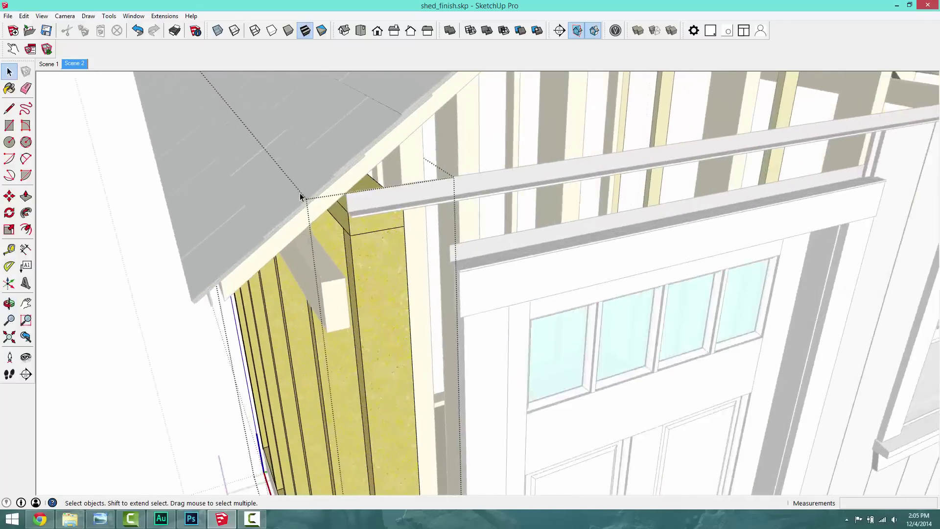
{"action": "left_click", "coordinate": [390, 230]}
{"action": "scroll", "coordinate": [396, 218], "scroll_direction": "down", "scroll_amount": 6}
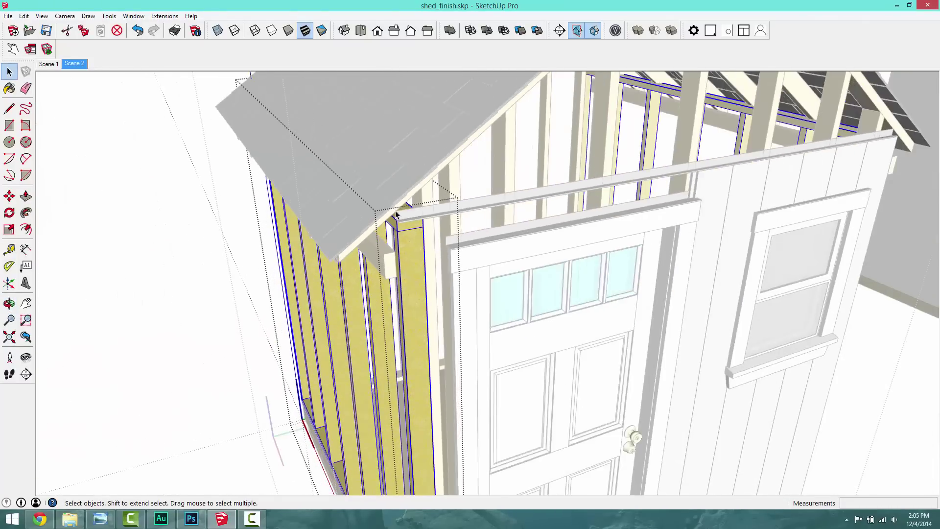
{"action": "scroll", "coordinate": [396, 214], "scroll_direction": "down", "scroll_amount": 3}
{"action": "middle_click_drag", "start_coordinate": [397, 220], "coordinate": [357, 301]}
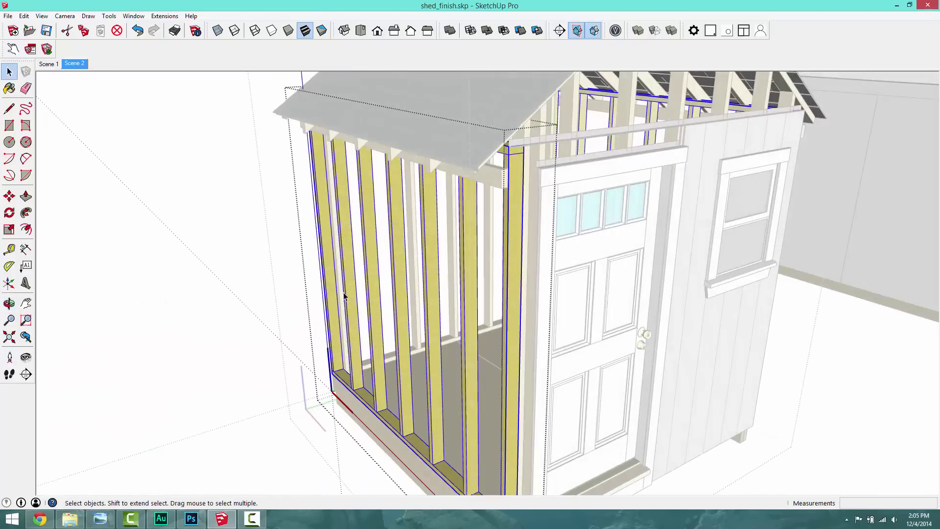
{"action": "scroll", "coordinate": [356, 301], "scroll_direction": "down", "scroll_amount": 3}
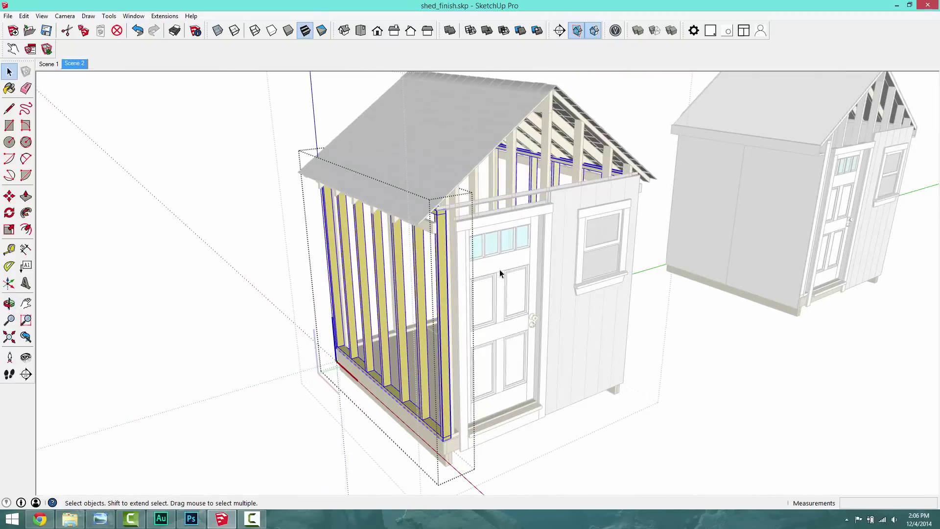
{"action": "key", "text": "h"}
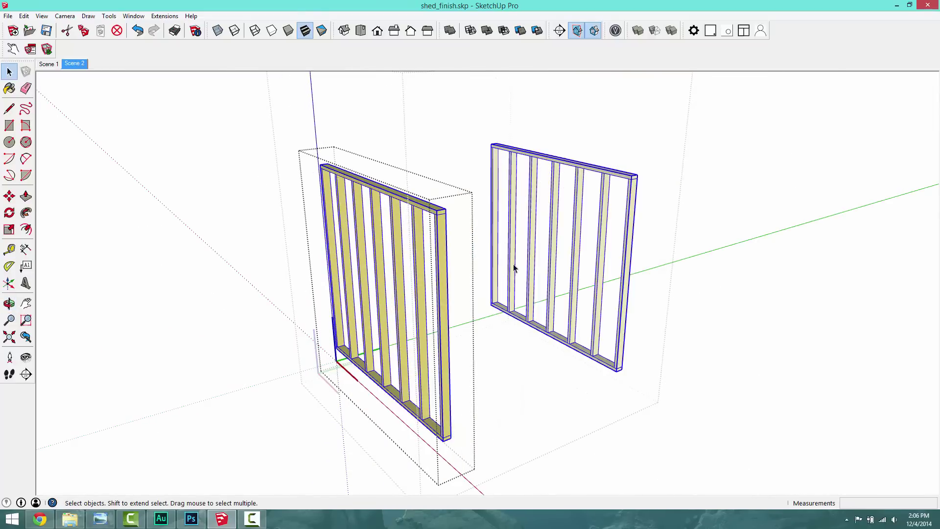
{"action": "middle_click_drag", "start_coordinate": [451, 268], "coordinate": [471, 281]}
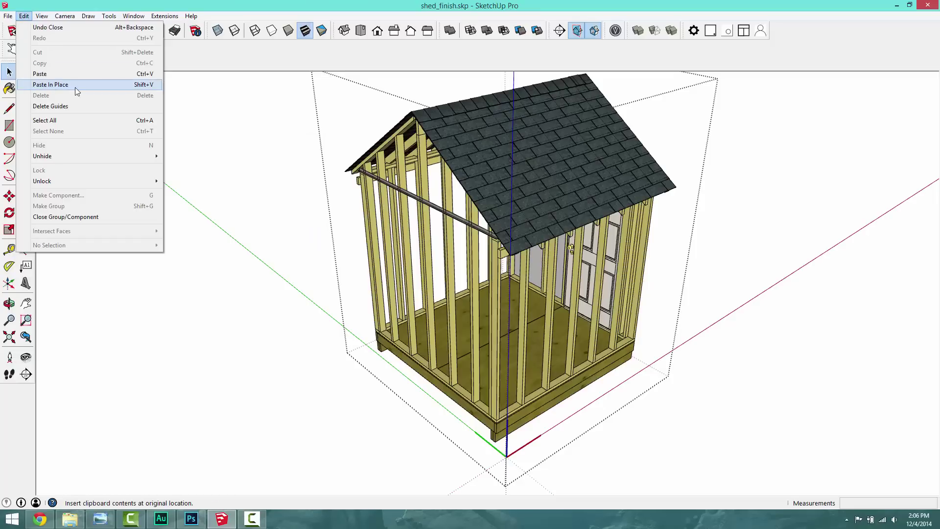
- Open the framed shed group, locate the gable end wall framing, and cut it out of the shed
{"action": "left_click", "coordinate": [289, 186]}
{"action": "left_click", "coordinate": [453, 300]}
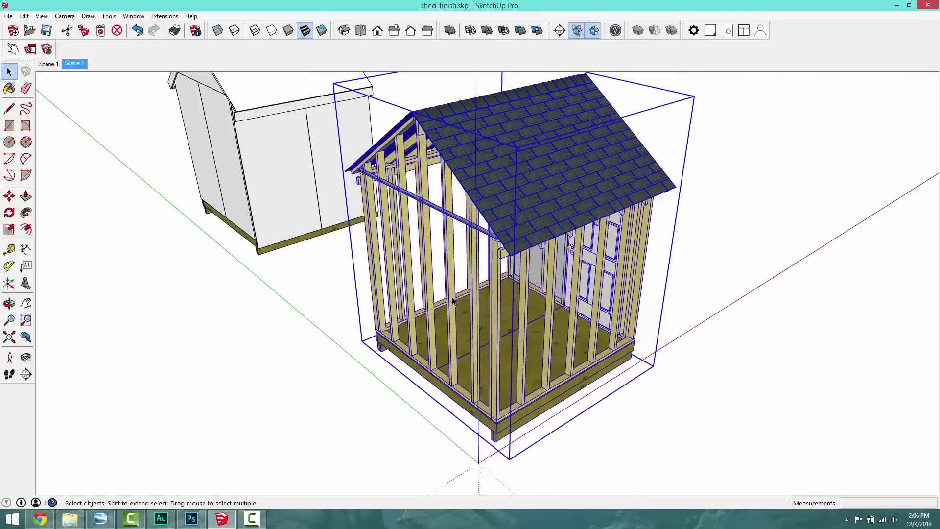
{"action": "double_click", "coordinate": [527, 299]}
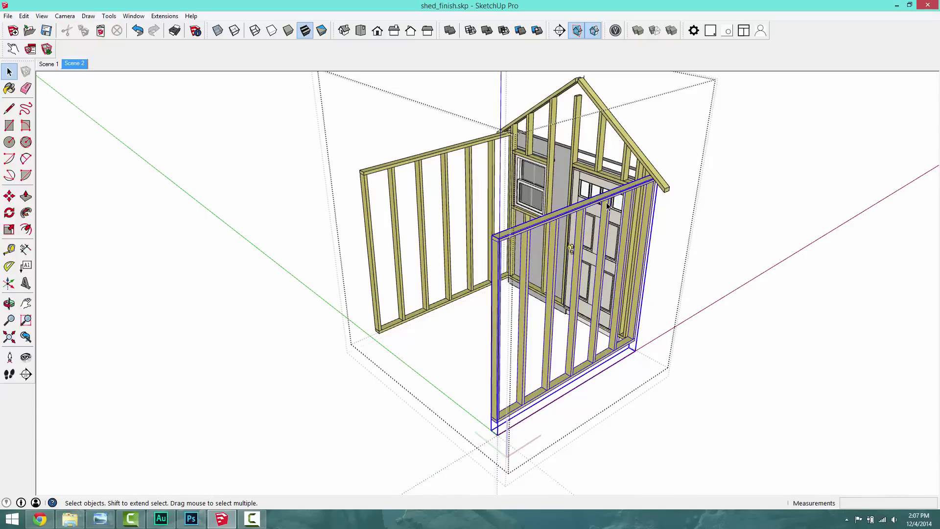
{"action": "left_click", "coordinate": [616, 128]}
{"action": "left_click", "coordinate": [456, 149]}
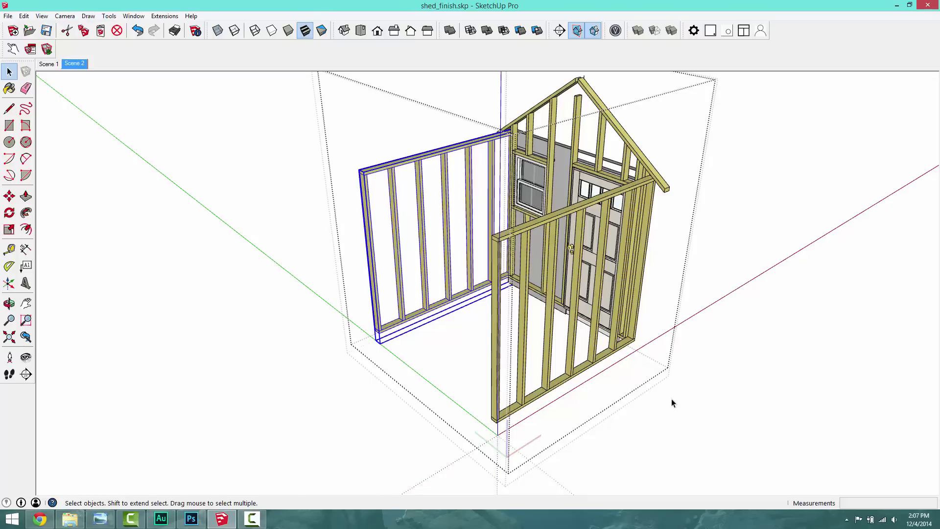
{"action": "key", "text": "h"}
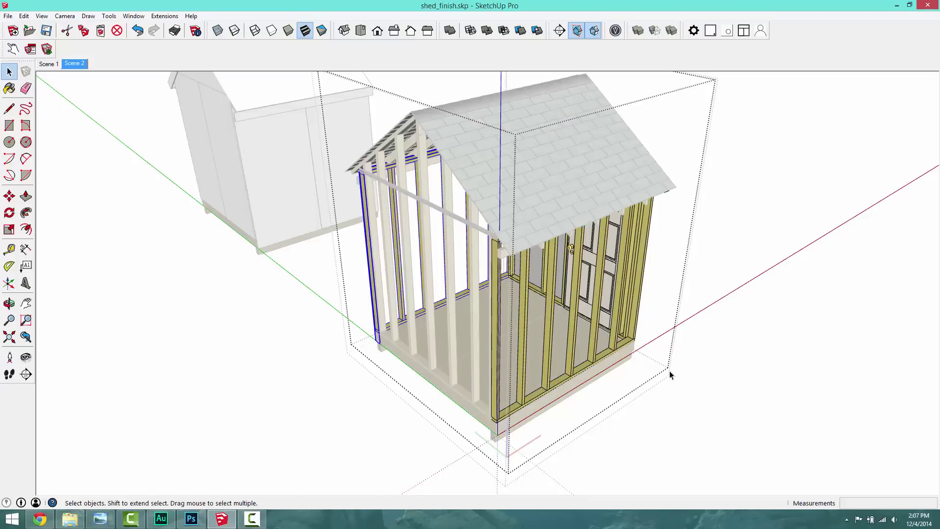
{"action": "left_click", "coordinate": [677, 377]}
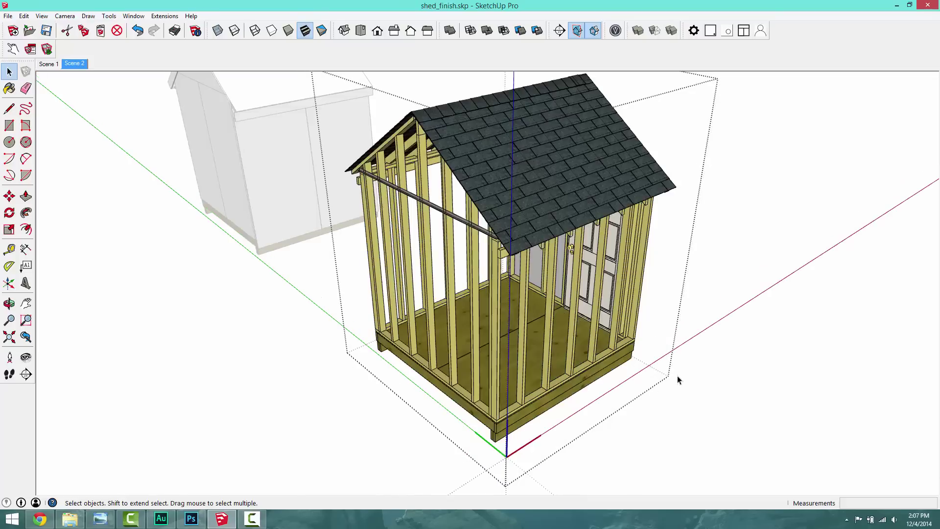
{"action": "left_click", "coordinate": [475, 321]}
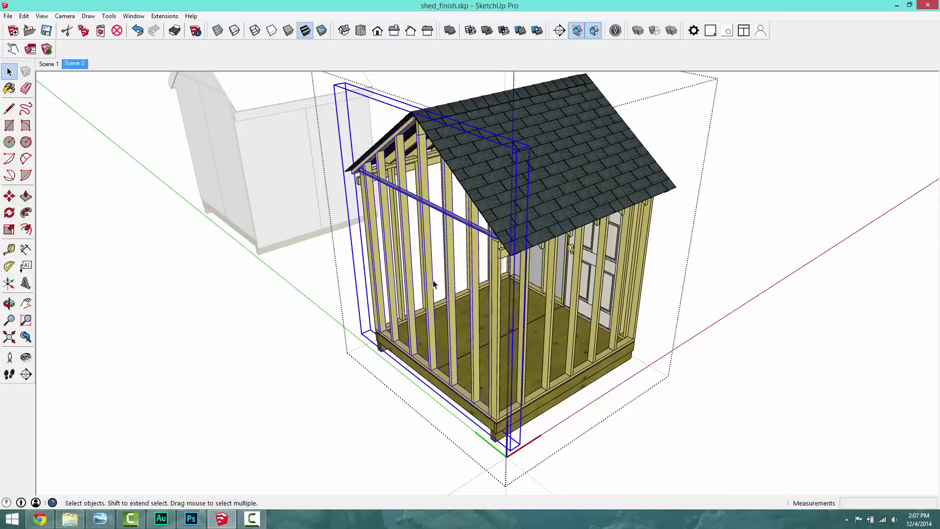
{"action": "key", "text": "Delete"}
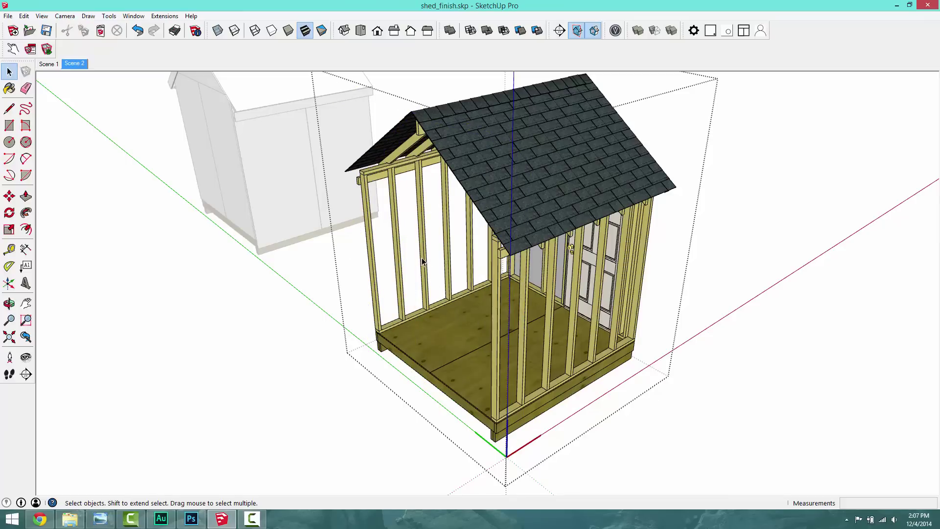
- Paste the gable wall in place inside the wall framing group and orbit to check the shed
{"action": "double_click", "coordinate": [425, 258]}
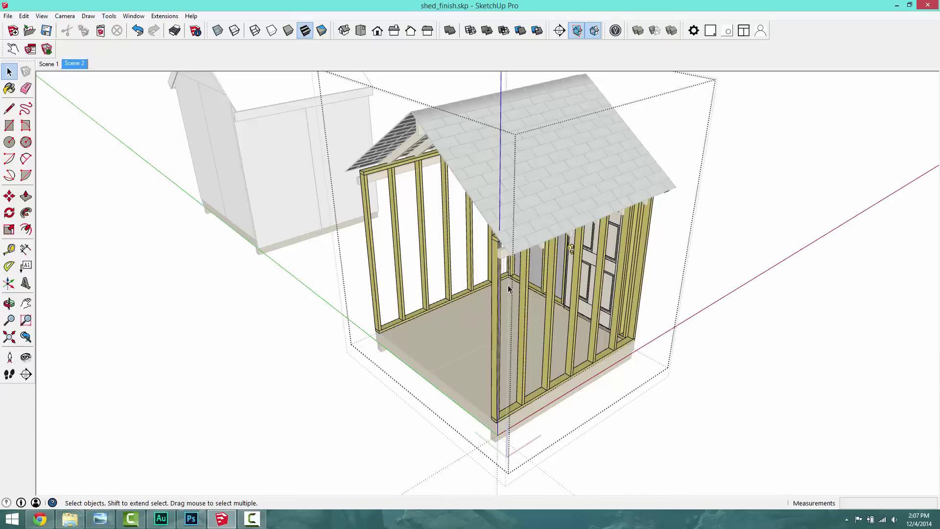
{"action": "key", "text": "ctrl+h"}
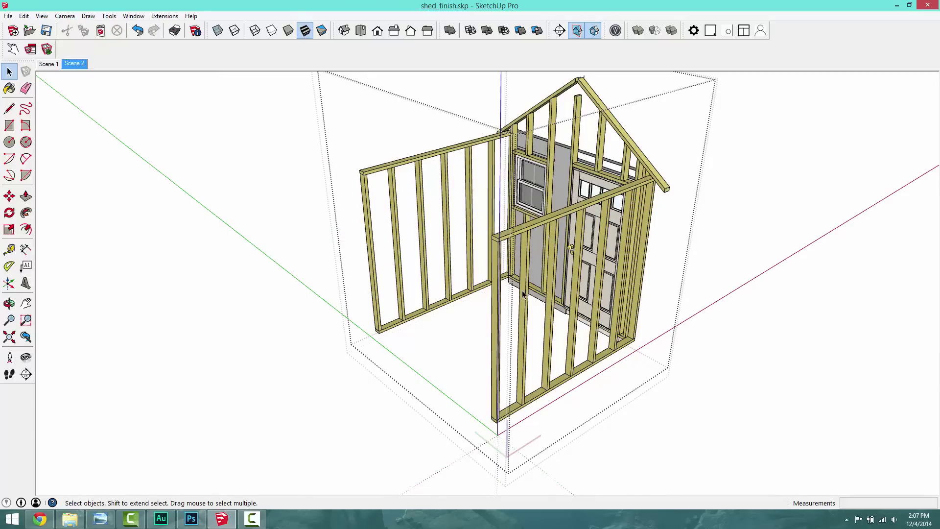
{"action": "key", "text": "ctrl+shift+v"}
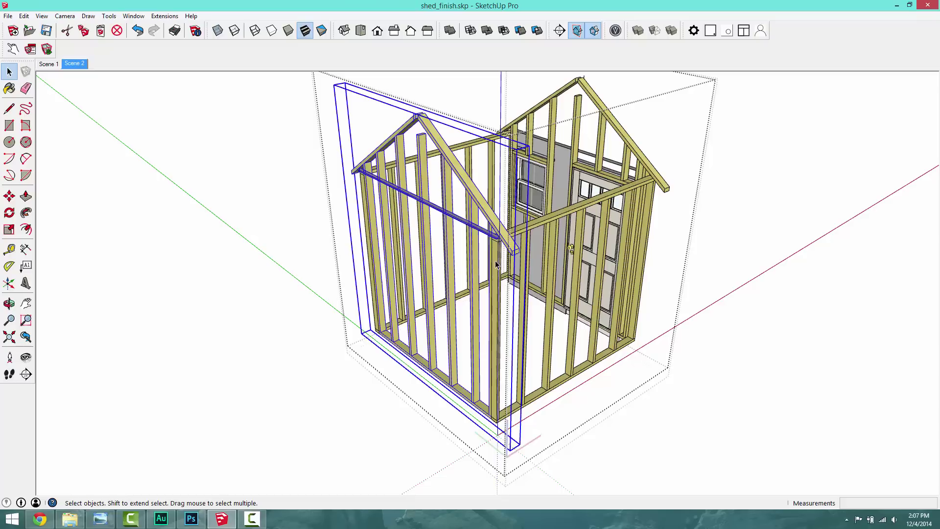
{"action": "middle_click_drag", "start_coordinate": [409, 273], "coordinate": [315, 310]}
{"action": "scroll", "coordinate": [323, 338], "scroll_direction": "up", "scroll_amount": 5}
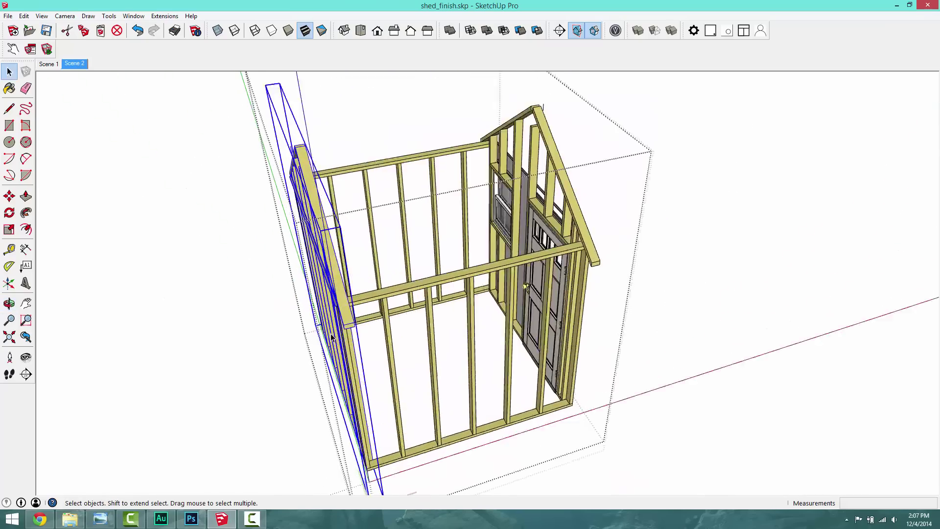
{"action": "middle_click_drag", "start_coordinate": [330, 365], "coordinate": [384, 361]}
{"action": "scroll", "coordinate": [359, 386], "scroll_direction": "down", "scroll_amount": 6}
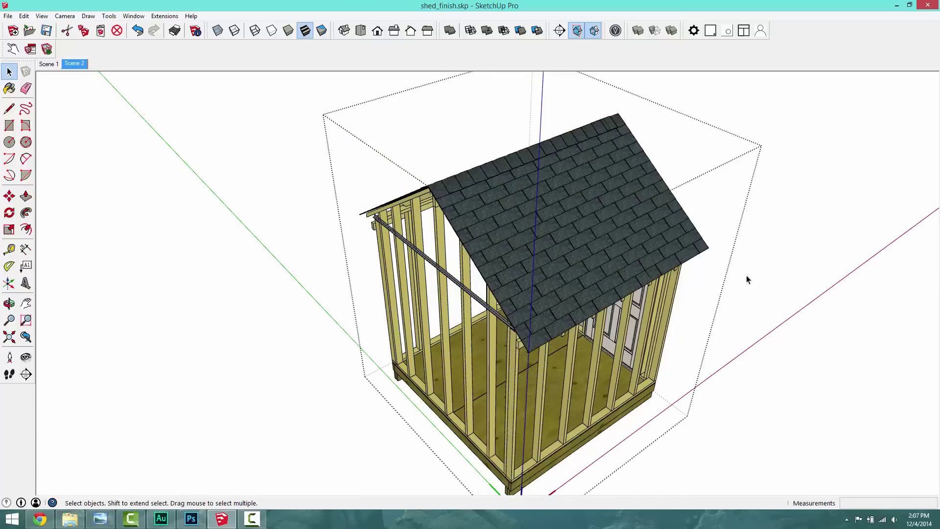
{"action": "middle_click_drag", "start_coordinate": [626, 306], "coordinate": [549, 271]}
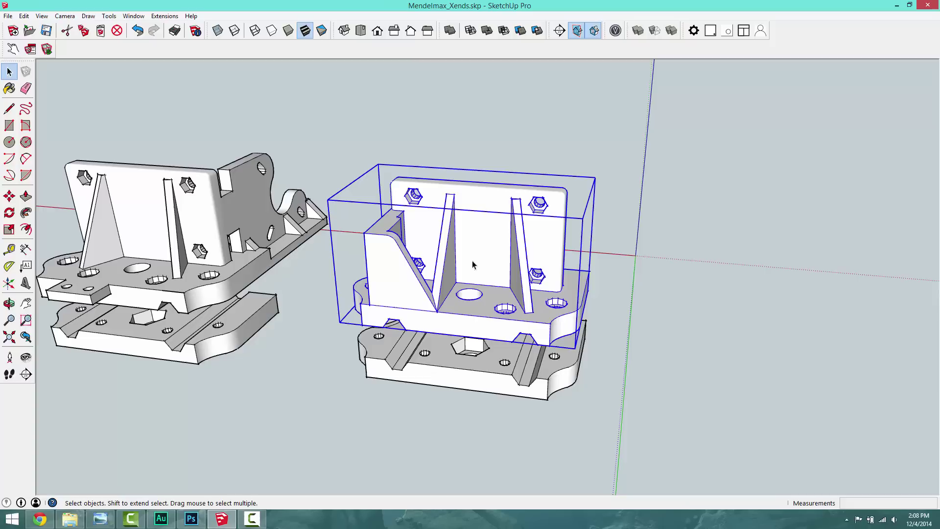
- Show the Entity Info panel and move it aside
{"action": "left_click", "coordinate": [135, 17]}
{"action": "left_click", "coordinate": [148, 39]}
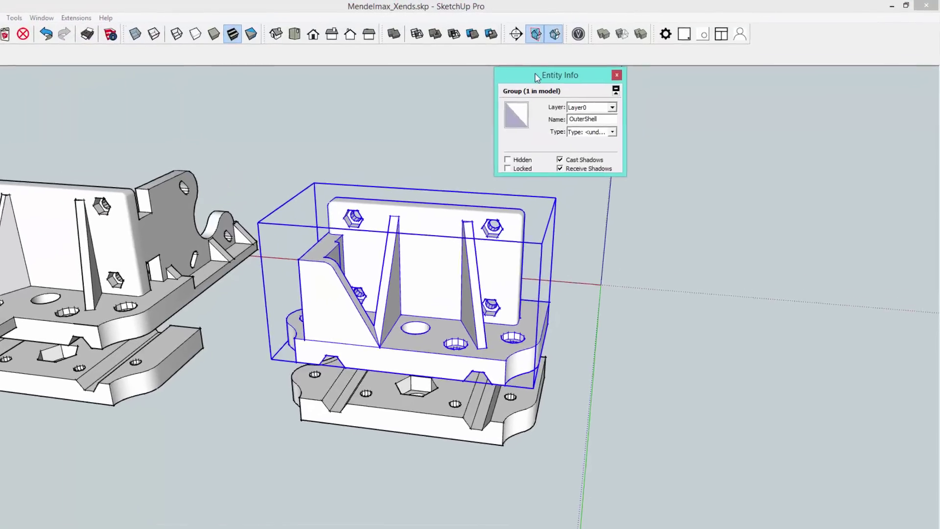
{"action": "left_click_drag", "start_coordinate": [537, 77], "coordinate": [647, 140]}
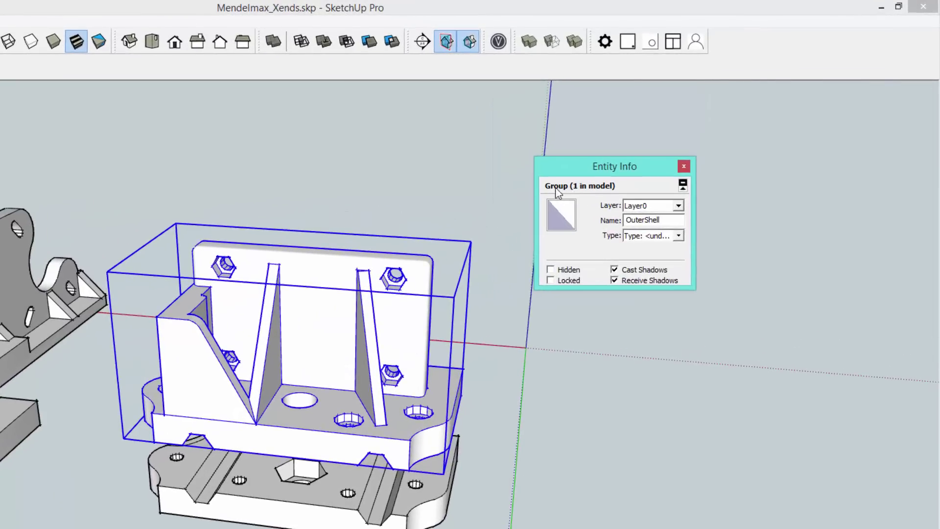
- Orbit around the OuterShell part and switch on X-ray to reveal its hidden inner geometry
{"action": "middle_click_drag", "start_coordinate": [376, 341], "coordinate": [236, 361]}
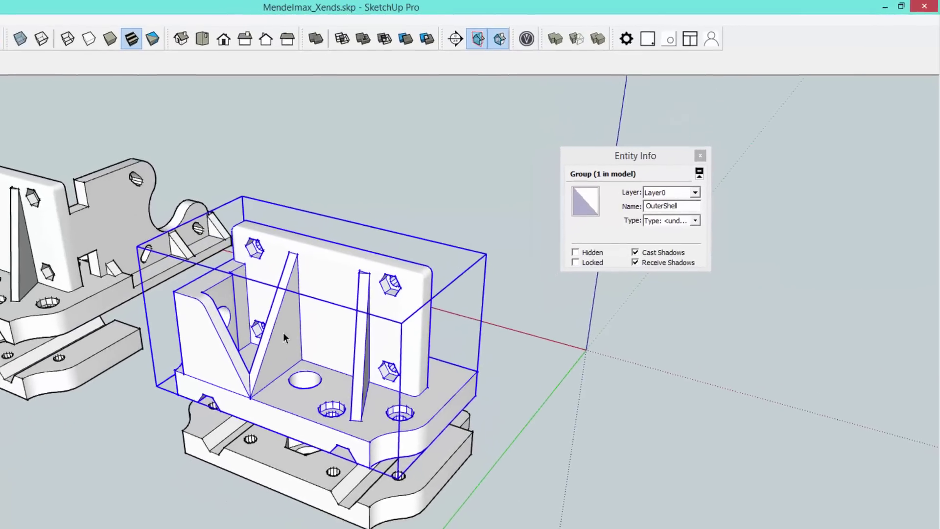
{"action": "middle_click_drag", "start_coordinate": [284, 338], "coordinate": [289, 372]}
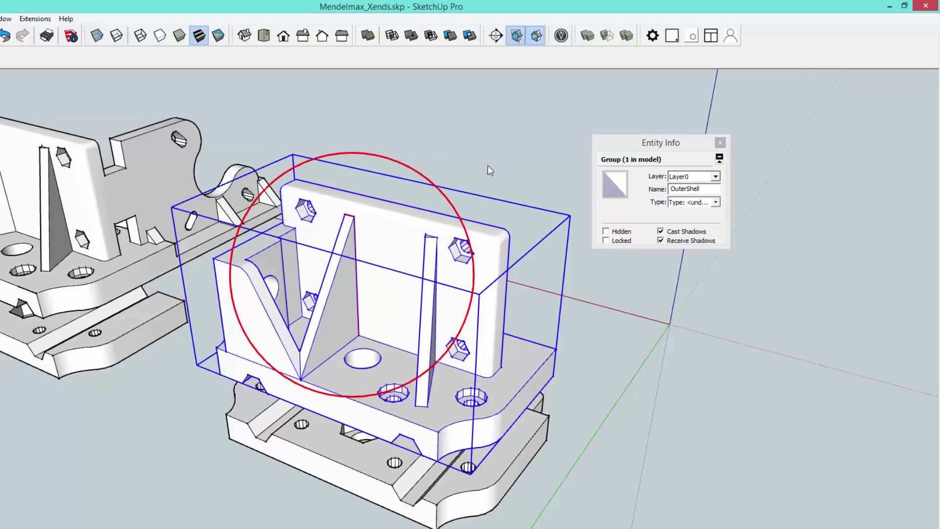
{"action": "middle_click_drag", "start_coordinate": [352, 284], "coordinate": [507, 246]}
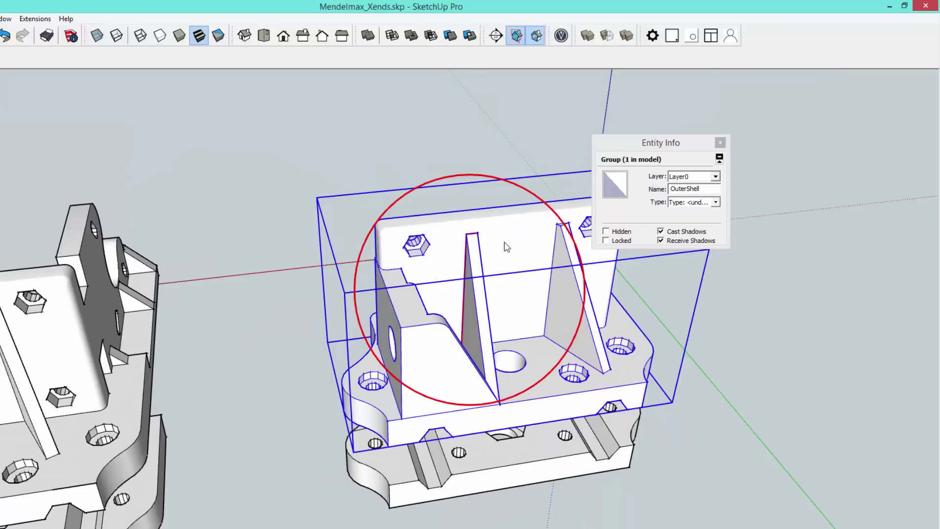
{"action": "middle_click_drag", "start_coordinate": [514, 330], "coordinate": [495, 375]}
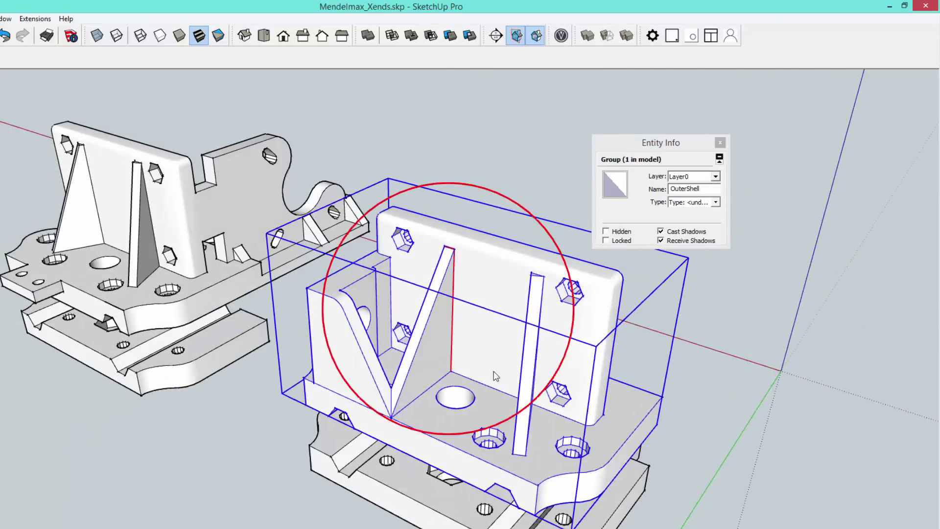
{"action": "scroll", "coordinate": [473, 390], "scroll_direction": "up", "scroll_amount": 5}
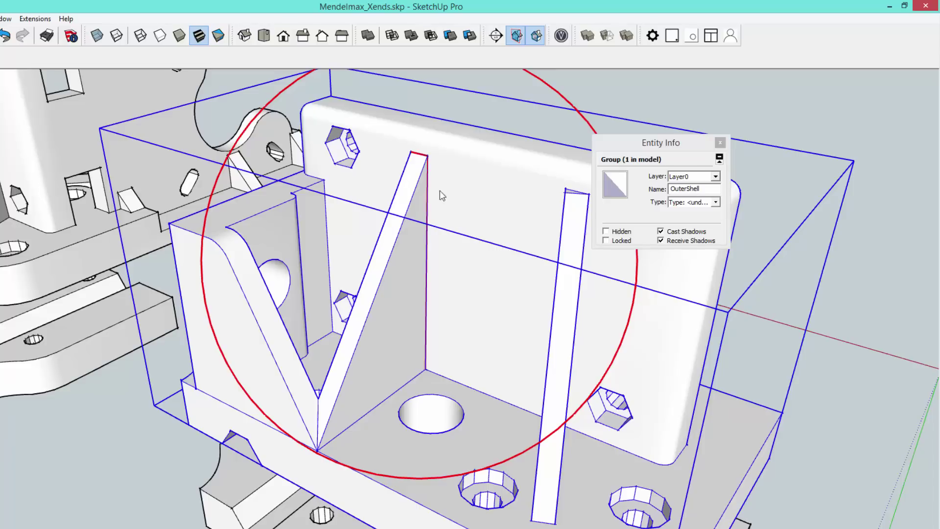
{"action": "scroll", "coordinate": [383, 418], "scroll_direction": "down", "scroll_amount": 3}
{"action": "middle_click_drag", "start_coordinate": [383, 418], "coordinate": [383, 362]}
{"action": "scroll", "coordinate": [383, 357], "scroll_direction": "up", "scroll_amount": 5}
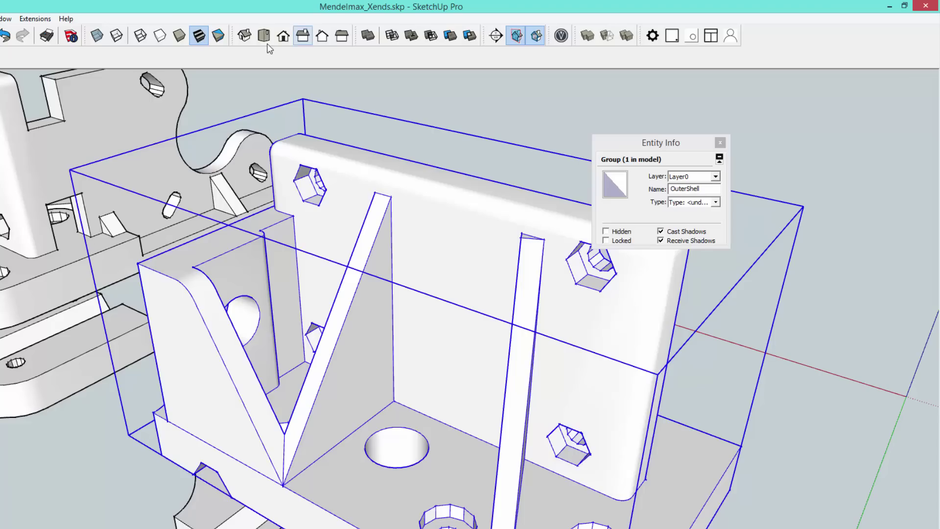
{"action": "left_click", "coordinate": [97, 36]}
{"action": "middle_click_drag", "start_coordinate": [229, 163], "coordinate": [410, 360]}
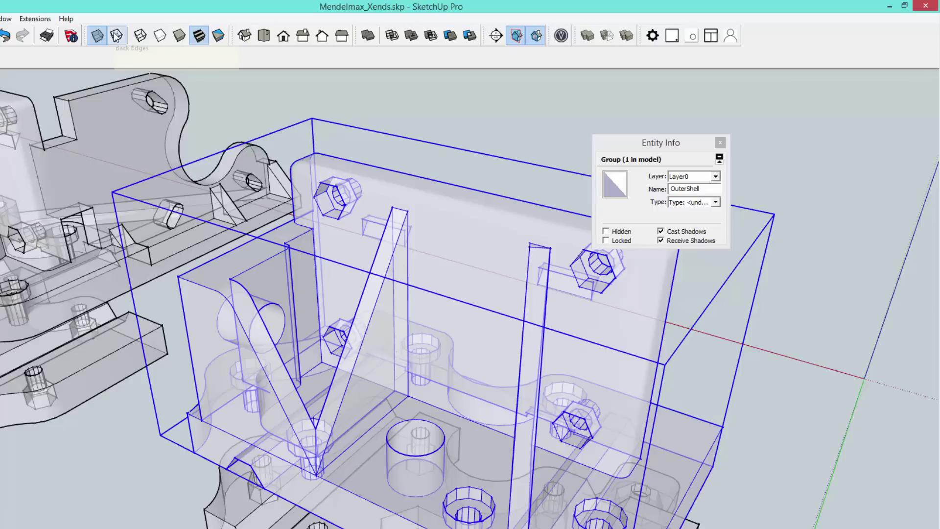
- Turn X-ray off, open the OuterShell group, and delete the triangular rib face
{"action": "left_click", "coordinate": [97, 35]}
{"action": "double_click", "coordinate": [398, 331]}
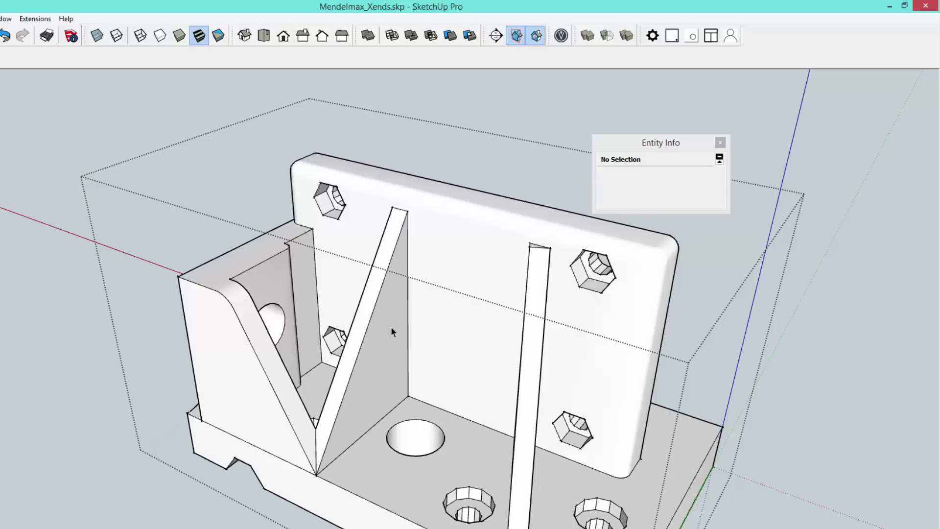
{"action": "left_click", "coordinate": [391, 333]}
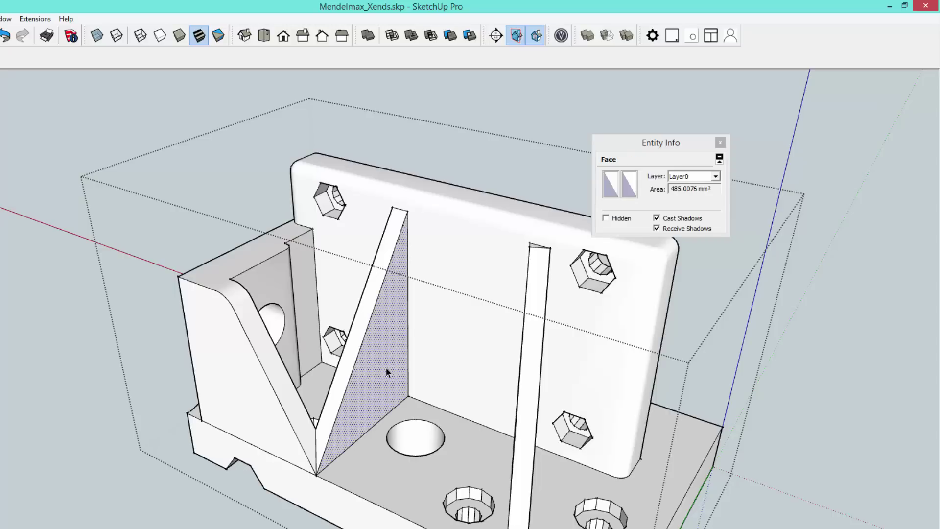
{"action": "key", "text": "Delete"}
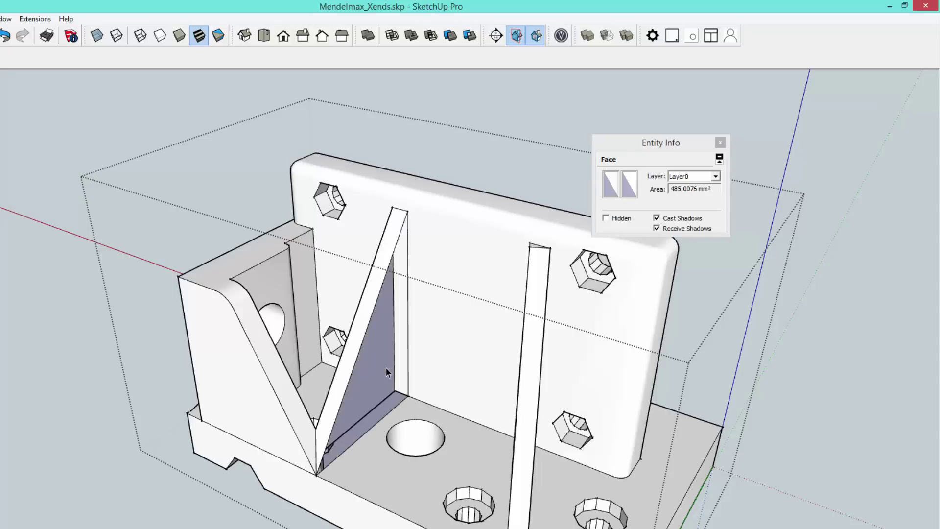
{"action": "scroll", "coordinate": [420, 393], "scroll_direction": "up", "scroll_amount": 6}
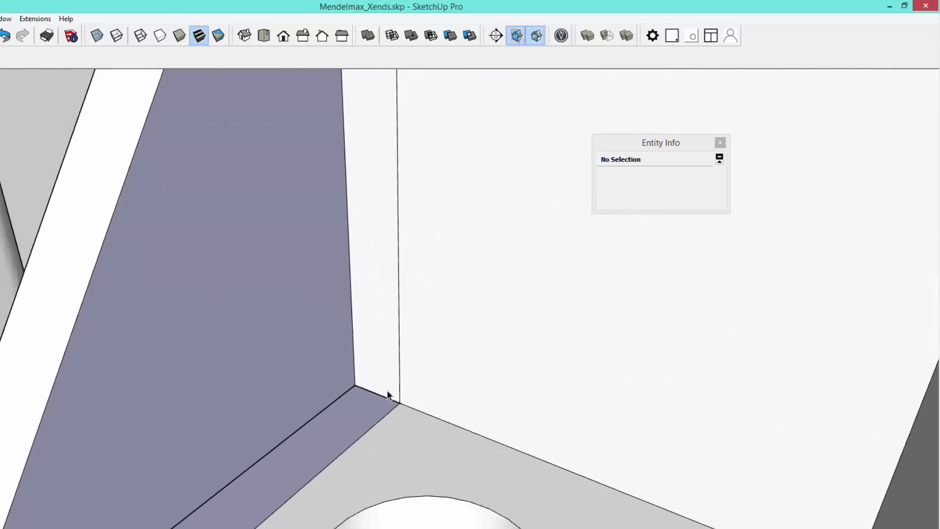
{"action": "scroll", "coordinate": [363, 417], "scroll_direction": "down", "scroll_amount": 1}
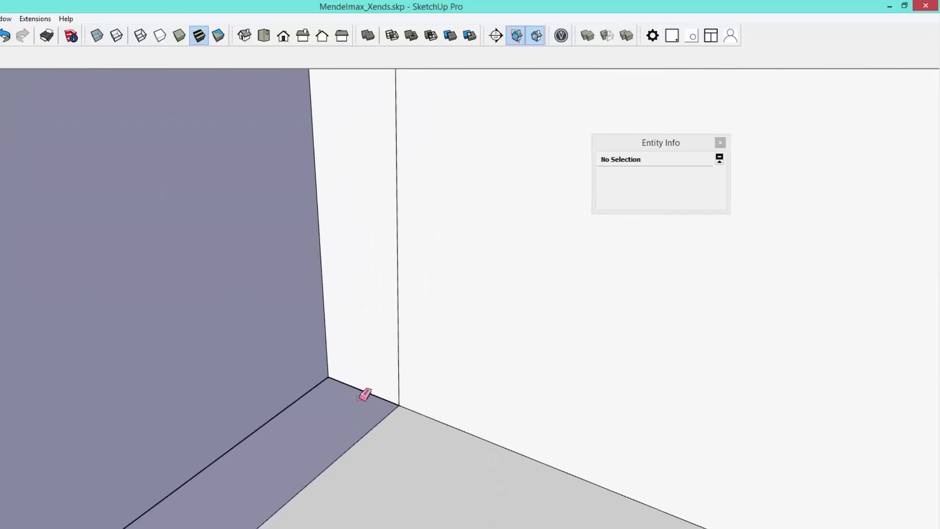
- Erase the stray inner edges and confirm OuterShell is a solid group of 55958.617 mm³
{"action": "left_click", "coordinate": [362, 391]}
{"action": "scroll", "coordinate": [359, 399], "scroll_direction": "down", "scroll_amount": 5}
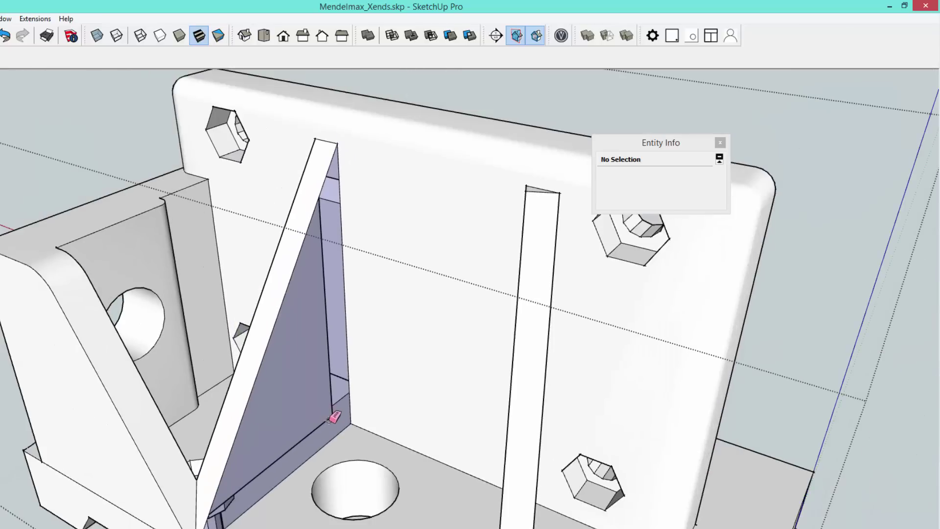
{"action": "left_click", "coordinate": [329, 404]}
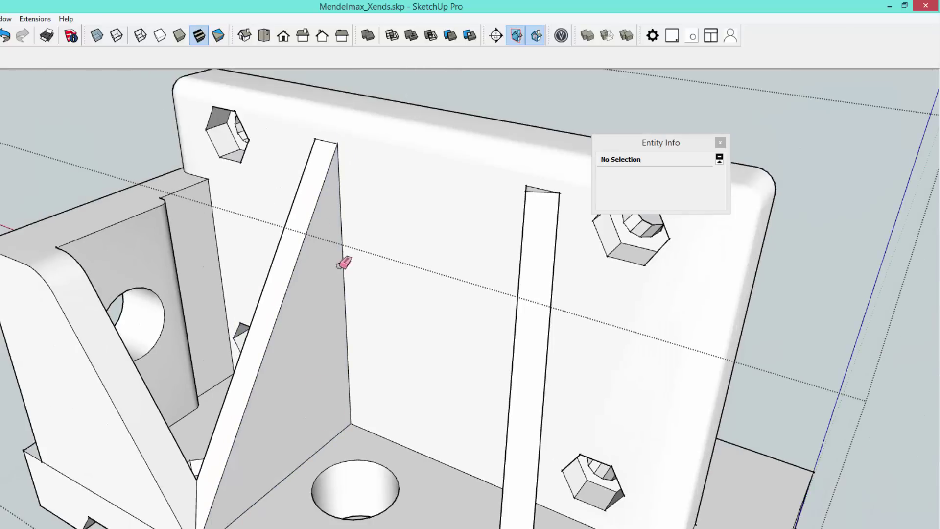
{"action": "scroll", "coordinate": [344, 266], "scroll_direction": "down", "scroll_amount": 8}
{"action": "left_click", "coordinate": [324, 293]}
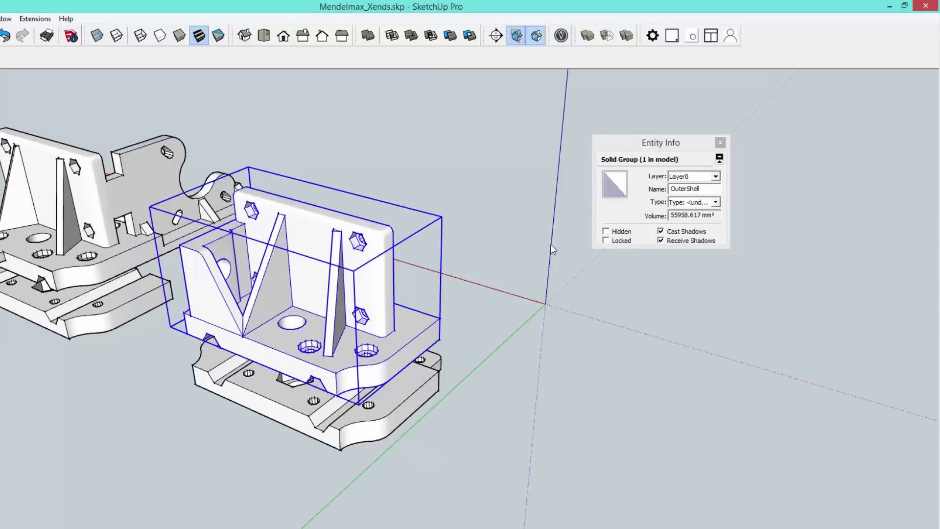
{"action": "middle_click_drag", "start_coordinate": [353, 349], "coordinate": [470, 356]}
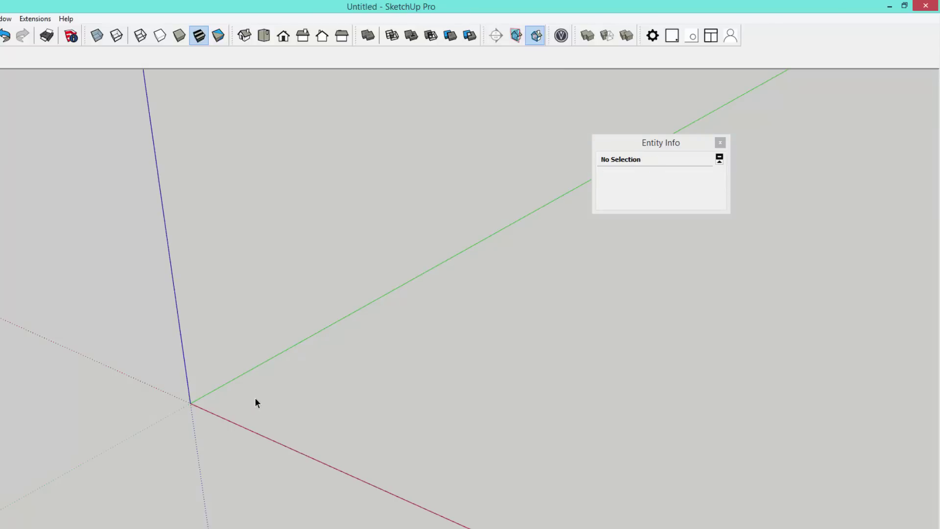
- Draw a rectangle face in the blank model and select it with its edges
{"action": "key", "text": "r"}
{"action": "left_click", "coordinate": [262, 419]}
{"action": "left_click", "coordinate": [584, 358]}
{"action": "key", "text": "space"}
{"action": "double_click", "coordinate": [461, 385]}
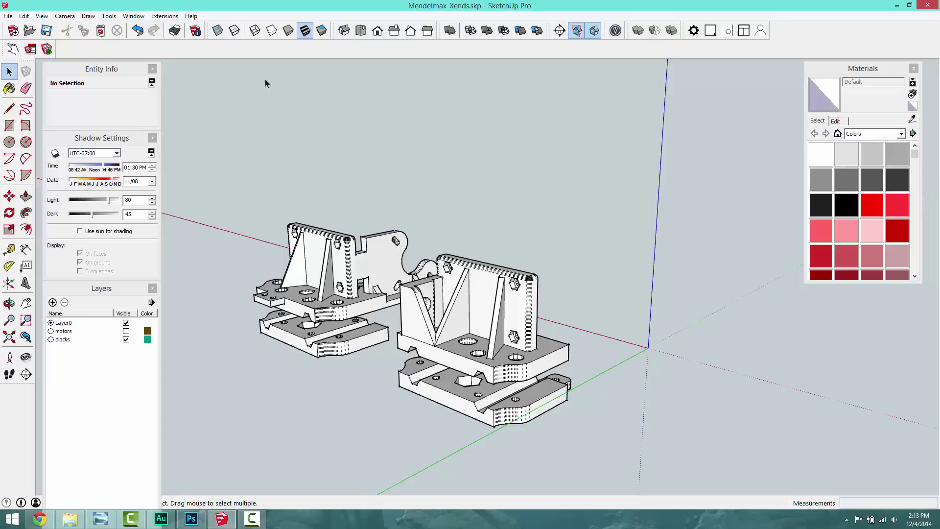
{"action": "key", "text": "ctrl+shift+h"}
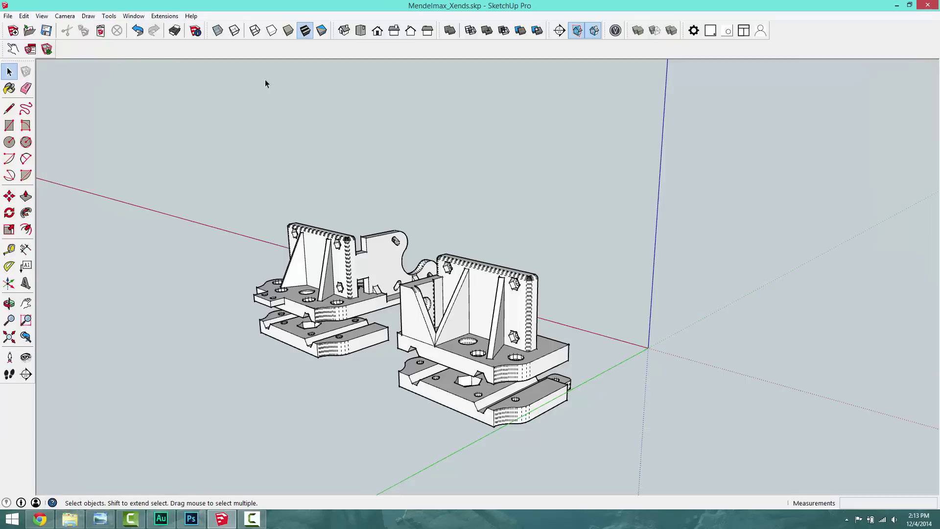
{"action": "key", "text": "ctrl+shift+h"}
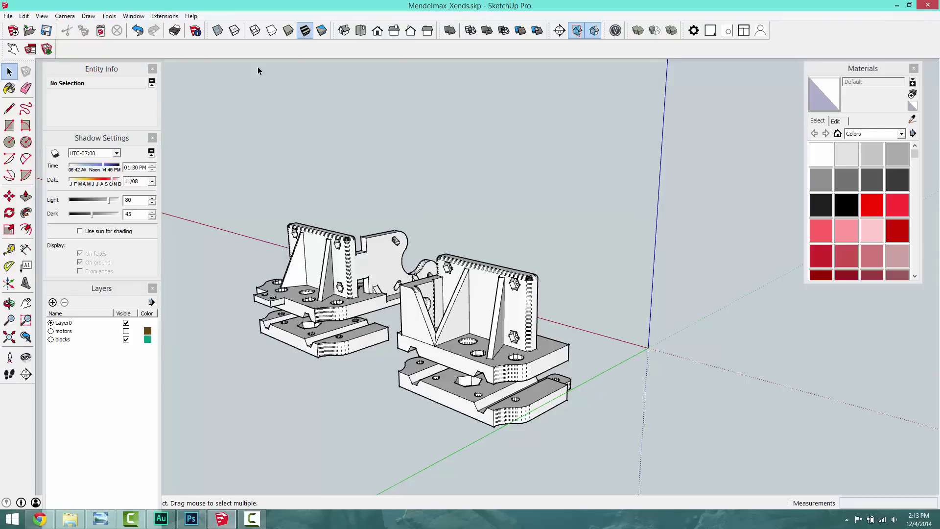
{"action": "left_click", "coordinate": [133, 16]}
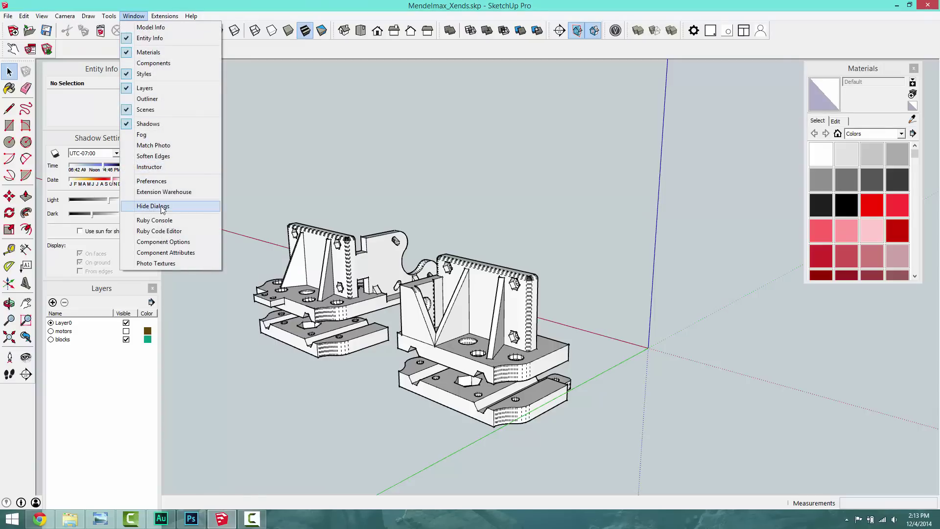
{"action": "left_click", "coordinate": [309, 192]}
{"action": "key", "text": "ctrl+d"}
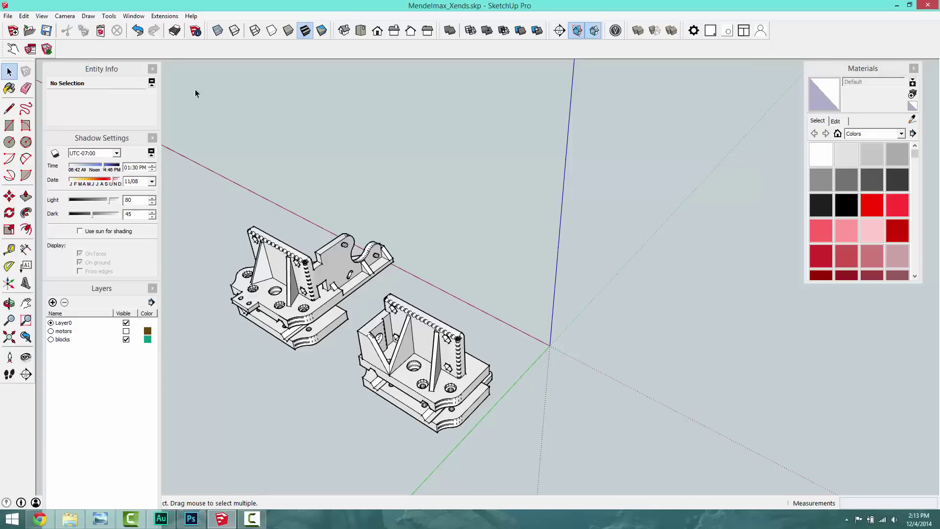
- Open System Preferences to the Shortcuts list, then cancel the Import preferences dialog
{"action": "left_click", "coordinate": [133, 16]}
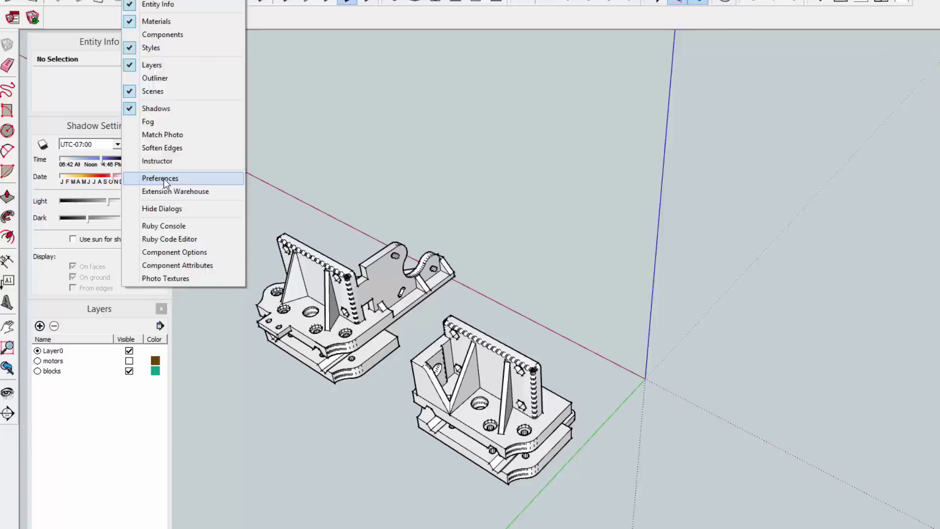
{"action": "left_click", "coordinate": [164, 179]}
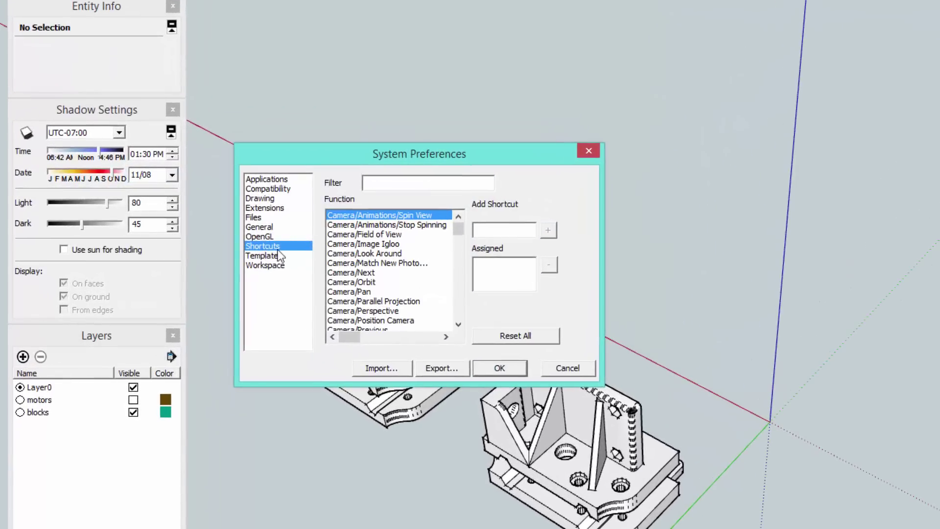
{"action": "left_click", "coordinate": [381, 368]}
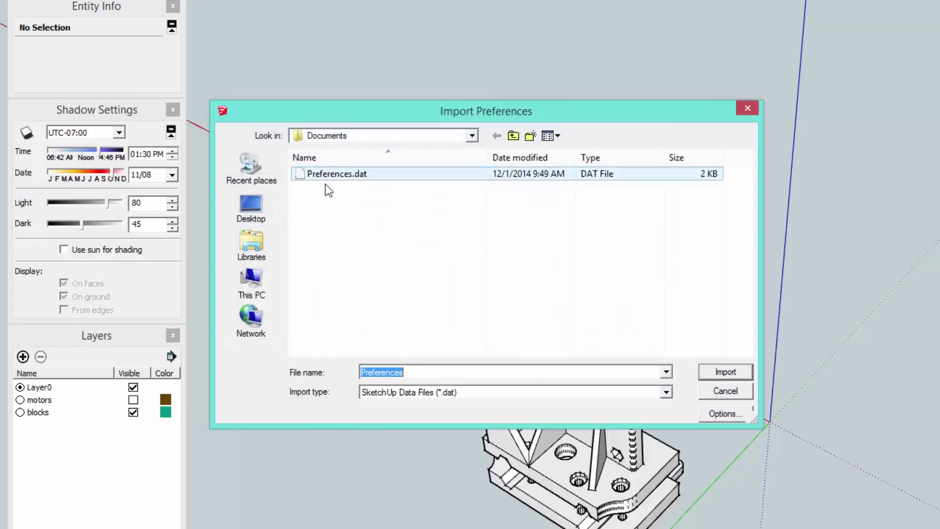
{"action": "left_click", "coordinate": [730, 395]}
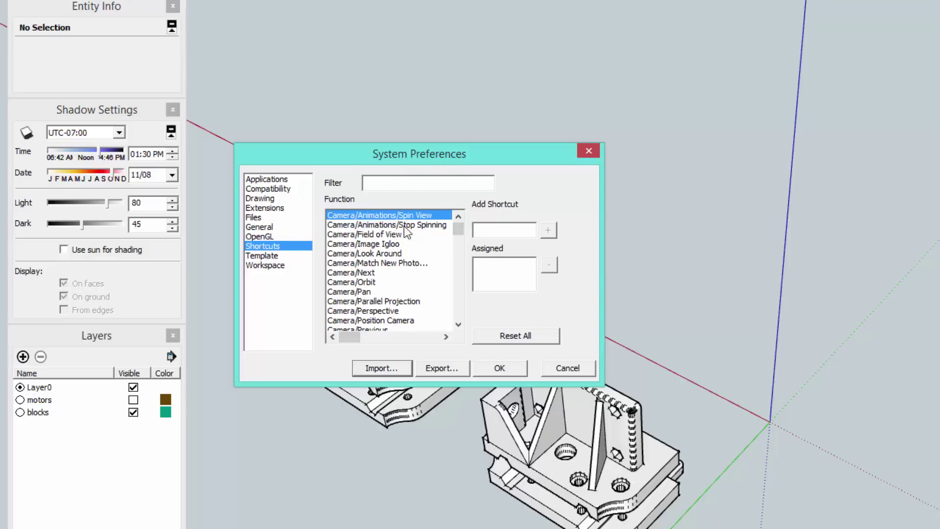
{"action": "mouse_move", "coordinate": [458, 230]}
{"action": "left_mouse_down"}
{"action": "mouse_move", "coordinate": [462, 318]}
{"action": "mouse_move", "coordinate": [457, 223]}
{"action": "left_mouse_up"}
{"action": "left_click_drag", "start_coordinate": [456, 222], "coordinate": [459, 240]}
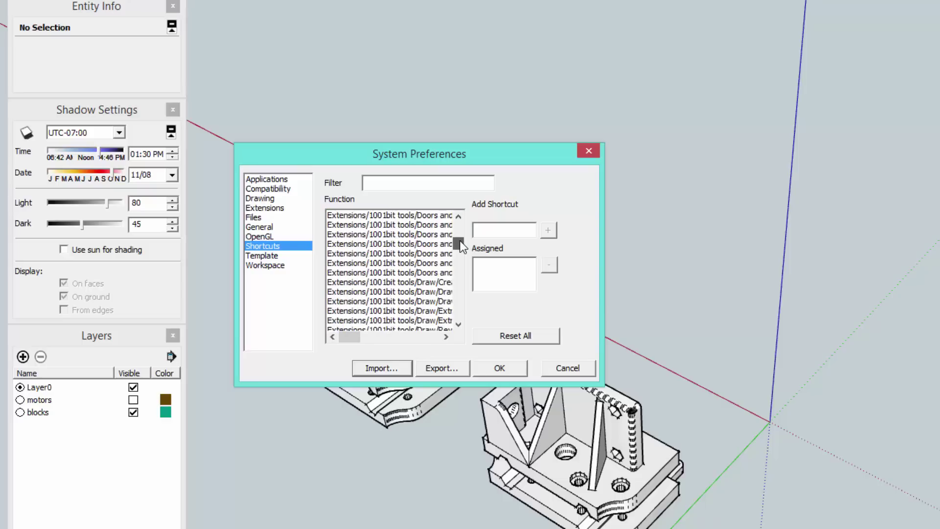
{"action": "left_click", "coordinate": [406, 234]}
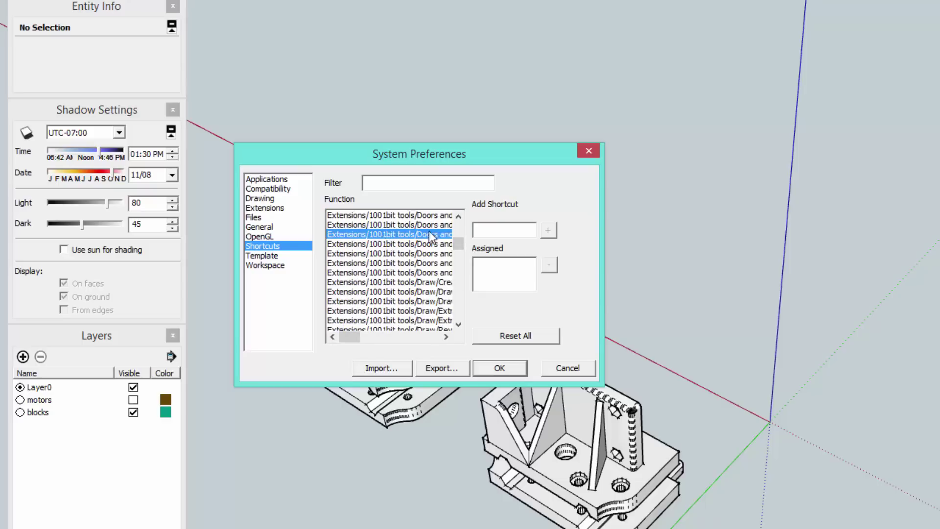
{"action": "left_click_drag", "start_coordinate": [458, 243], "coordinate": [460, 257]}
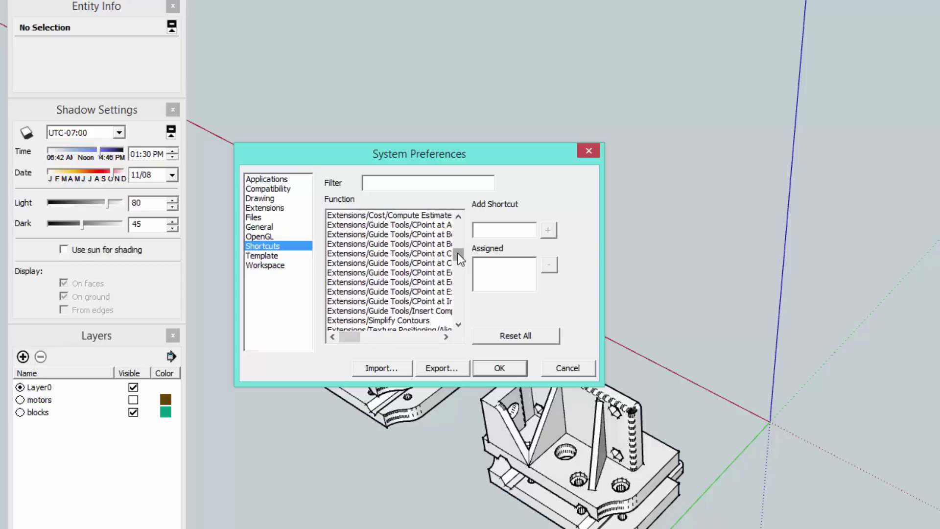
{"action": "scroll", "coordinate": [458, 253], "scroll_direction": "down", "scroll_amount": 1}
{"action": "left_click_drag", "start_coordinate": [458, 254], "coordinate": [462, 226]}
{"action": "left_click", "coordinate": [461, 189]}
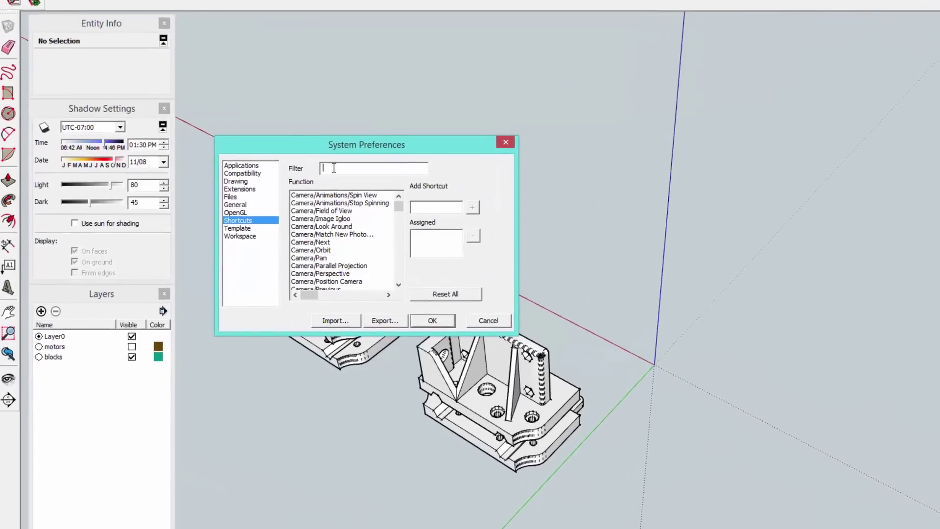
- Filter the shortcuts by "hide" and assign N to Edit/Hide, answering the reassign prompt
{"action": "type", "text": "hide"}
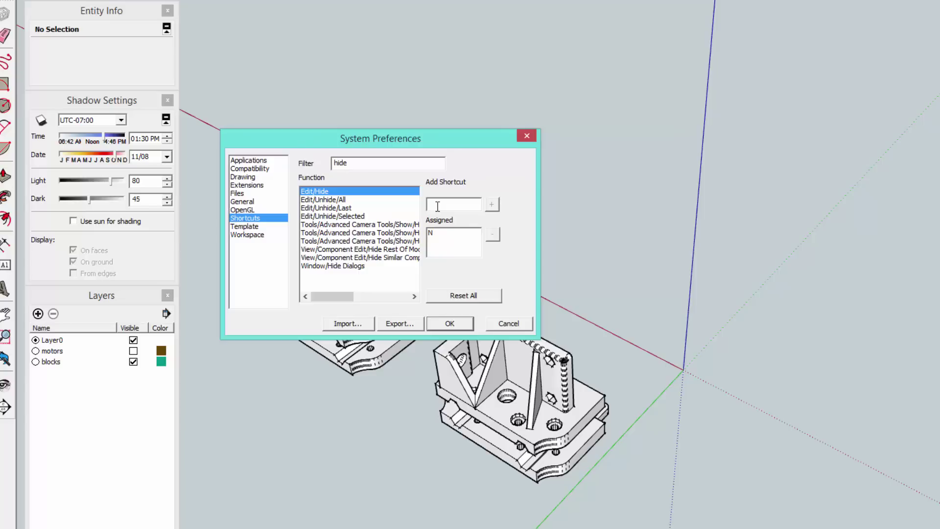
{"action": "key", "text": "n"}
{"action": "left_click", "coordinate": [493, 205]}
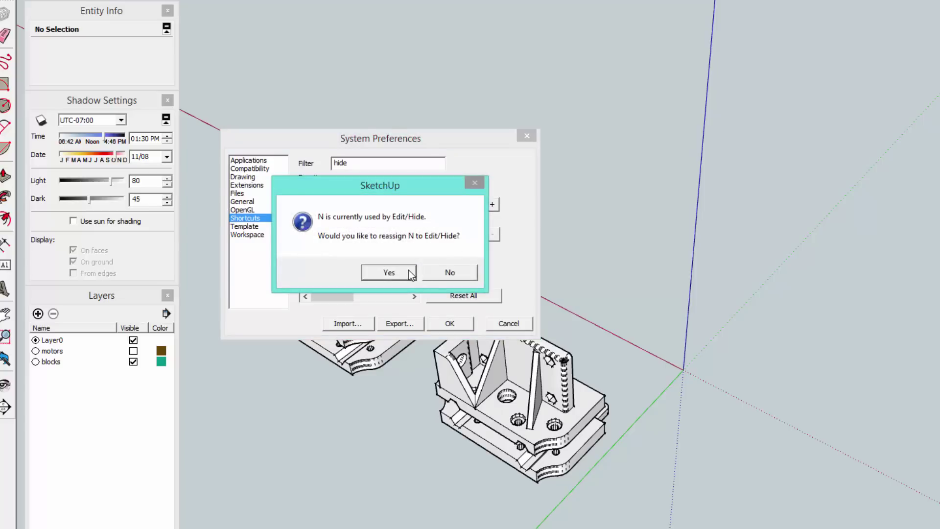
{"action": "left_click", "coordinate": [429, 271]}
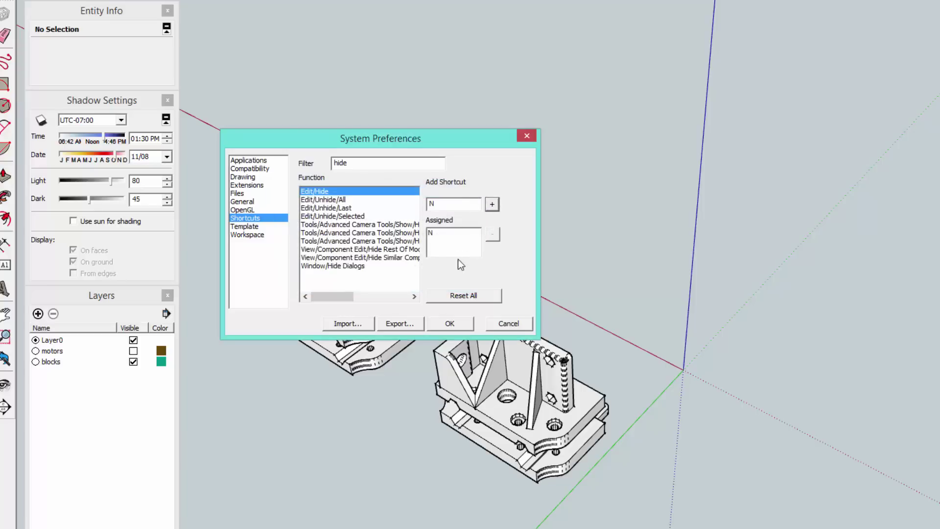
- Assign the shortcut W to Edit/Unhide/Selected
{"action": "left_click", "coordinate": [361, 217]}
{"action": "left_click", "coordinate": [456, 203]}
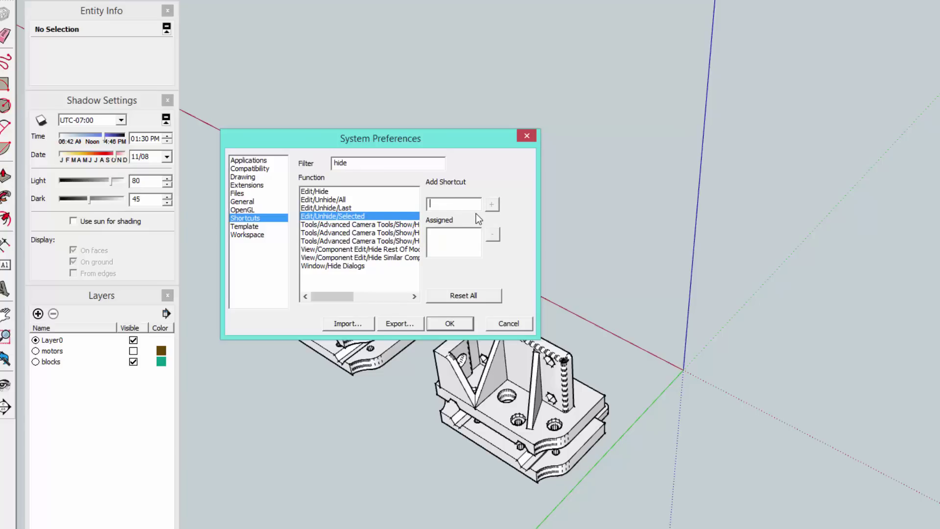
{"action": "key", "text": "w"}
{"action": "left_click", "coordinate": [492, 205]}
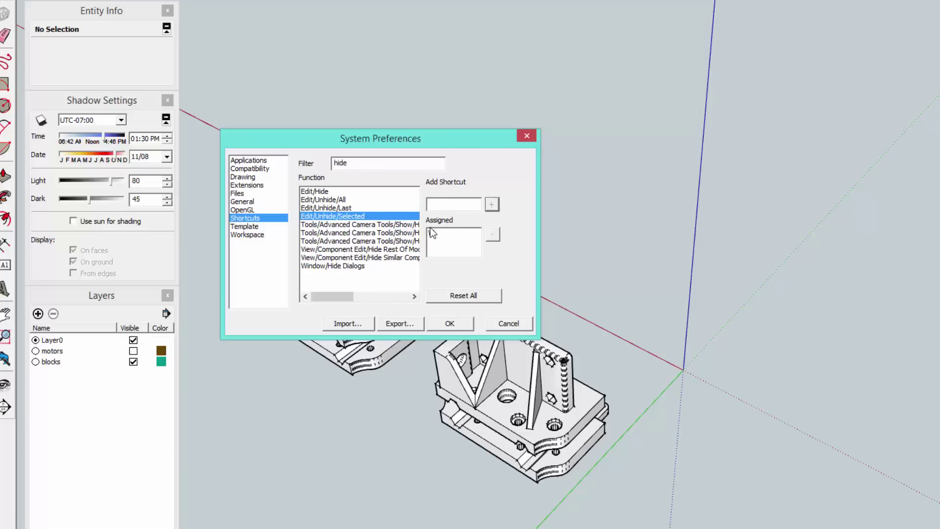